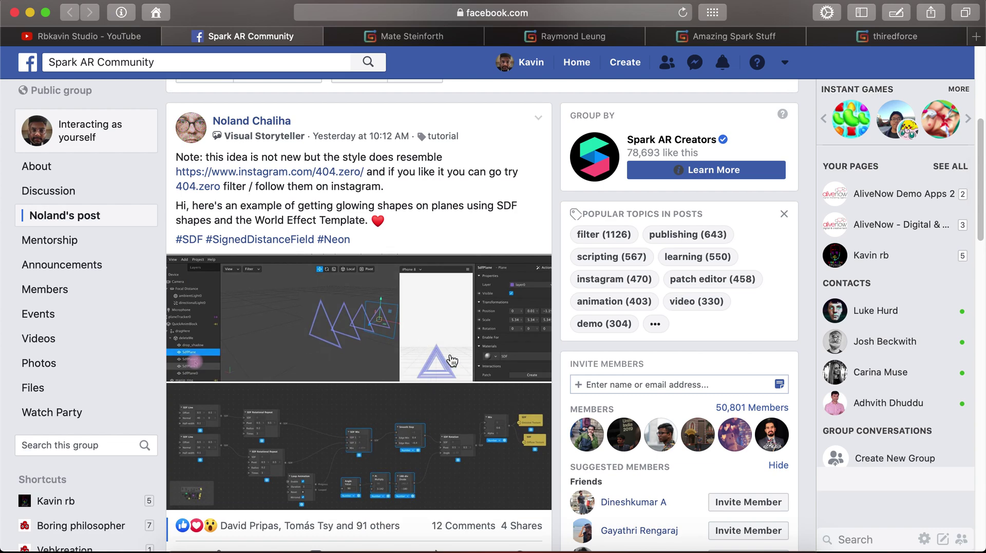
# - Restore the minimized Untitled Spark AR Studio project window from the Dock
pyautogui.click(719, 545)
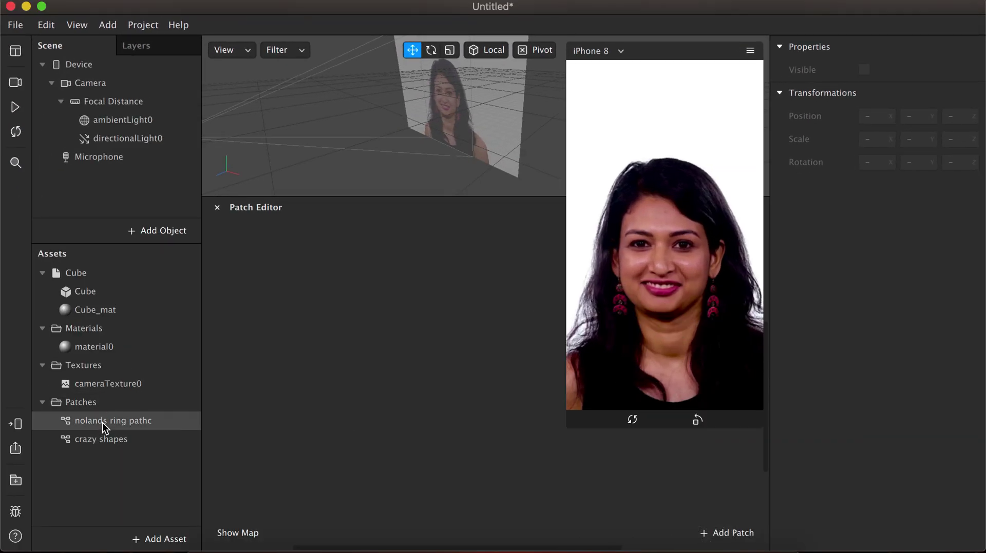
# - Add the nolands ring pathc patch to the graph and delete the crazy shapes asset
pyautogui.moveTo(100, 422); pyautogui.dragTo(370, 343)
pyautogui.click(122, 440)
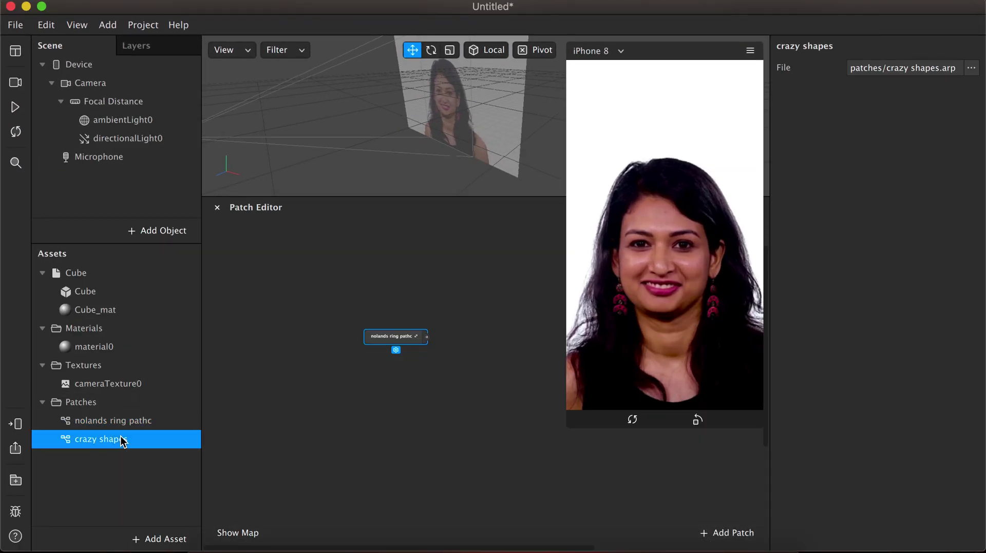
pyautogui.rightClick(122, 440)
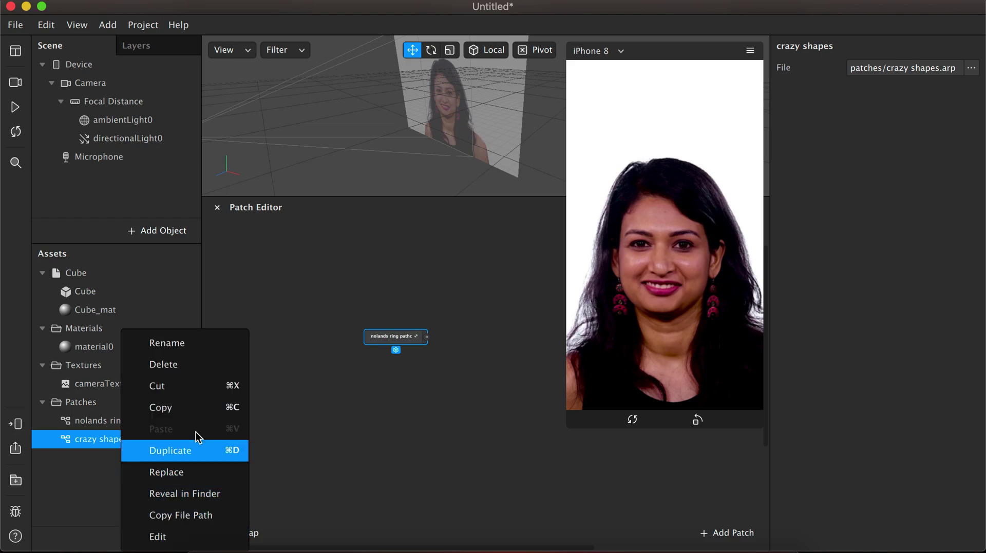
pyautogui.click(208, 365)
pyautogui.click(616, 105)
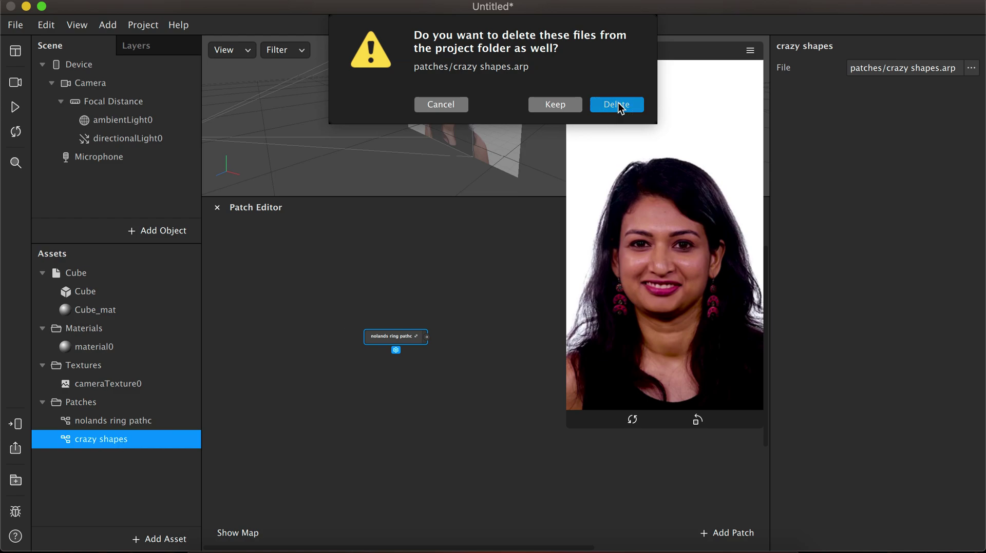
# - Open the ring patch's internal nodes and shrink the simulator to see more of them
pyautogui.doubleClick(420, 339)
pyautogui.moveTo(600, 435); pyautogui.dragTo(651, 281)
pyautogui.moveTo(492, 544); pyautogui.dragTo(514, 534)
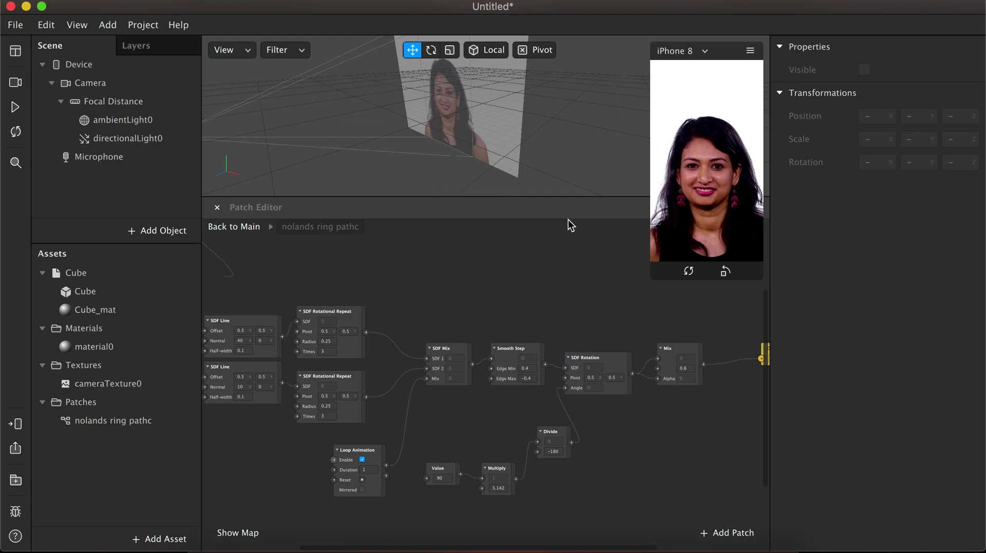
# - Insert a new plane object into the scene
pyautogui.click(152, 231)
pyautogui.click(62, 433)
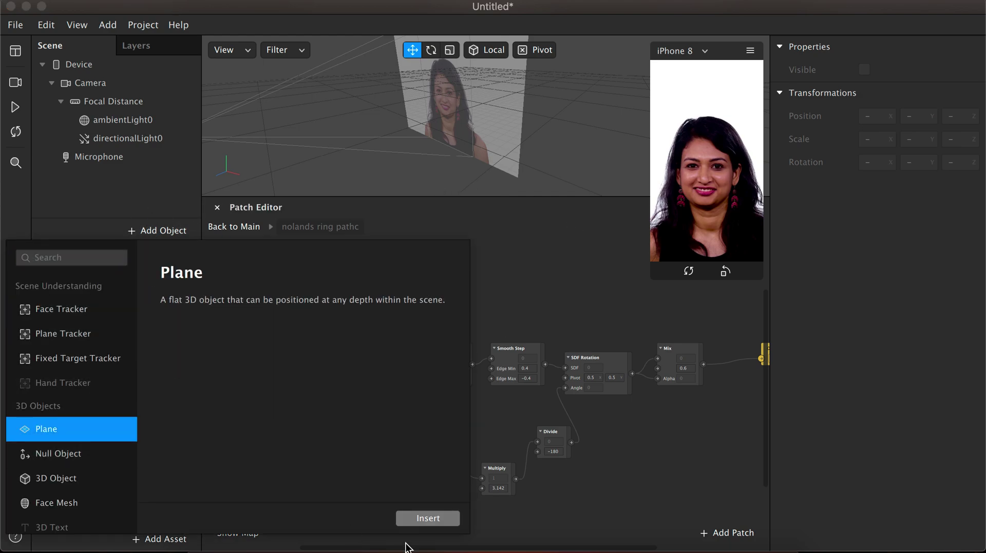
pyautogui.click(419, 518)
pyautogui.moveTo(172, 242); pyautogui.dragTo(162, 314)
# - Assign material0 to the plane and expose its diffuse texture as a patch
pyautogui.click(976, 253)
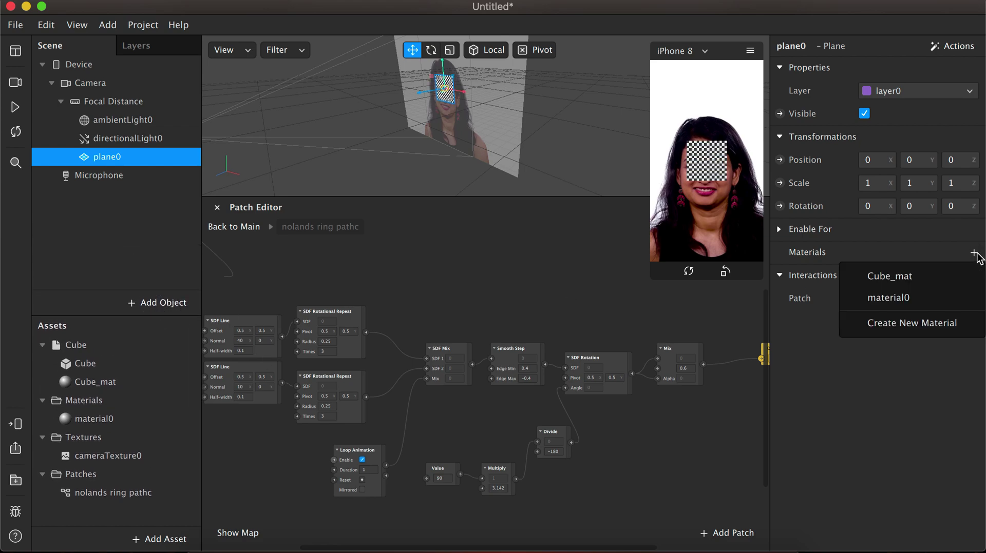
pyautogui.click(889, 300)
pyautogui.click(887, 274)
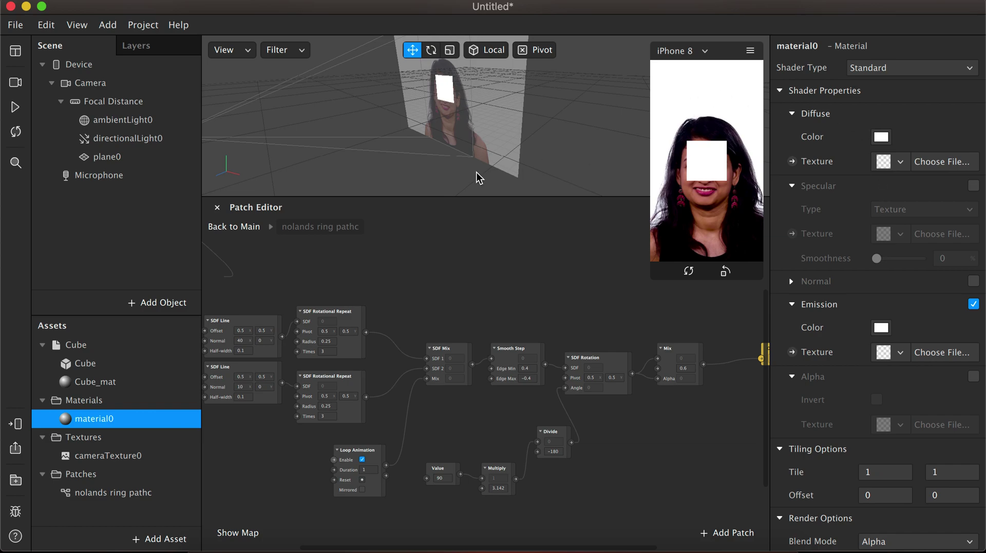
pyautogui.click(234, 227)
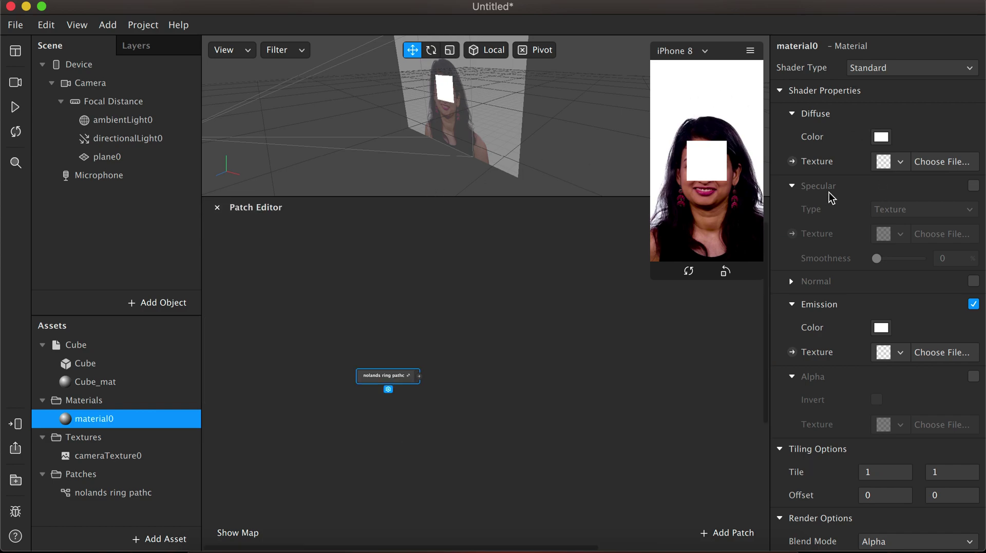
pyautogui.click(790, 162)
# - Connect the ring patch output to material0's Diffuse Texture and play the preview to show the triangle
pyautogui.moveTo(420, 376); pyautogui.dragTo(507, 354)
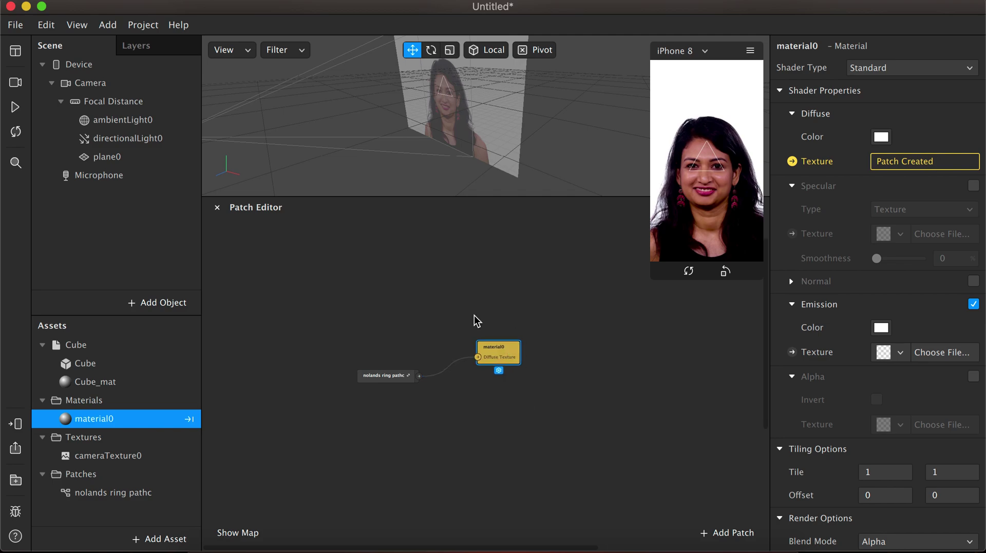
pyautogui.click(15, 107)
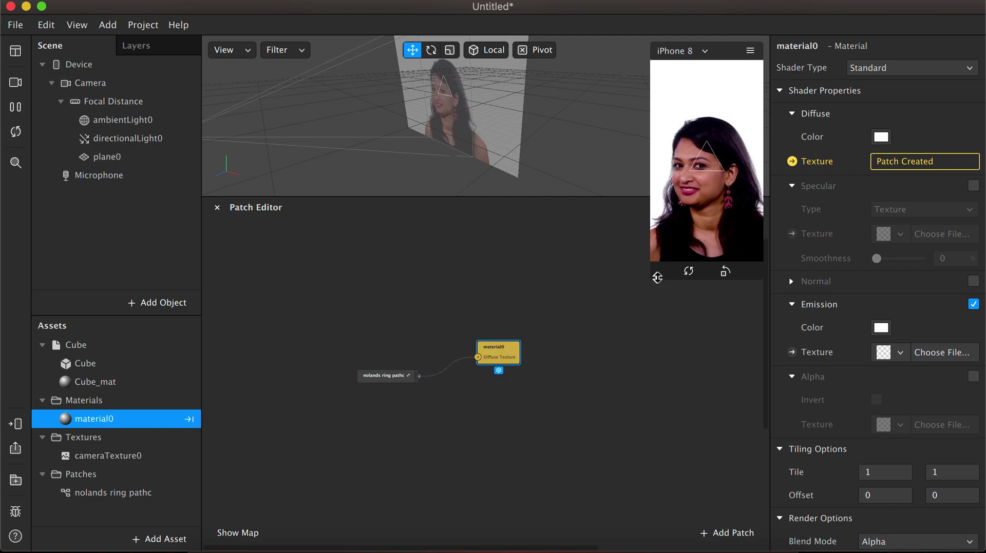
pyautogui.moveTo(562, 197); pyautogui.dragTo(558, 341)
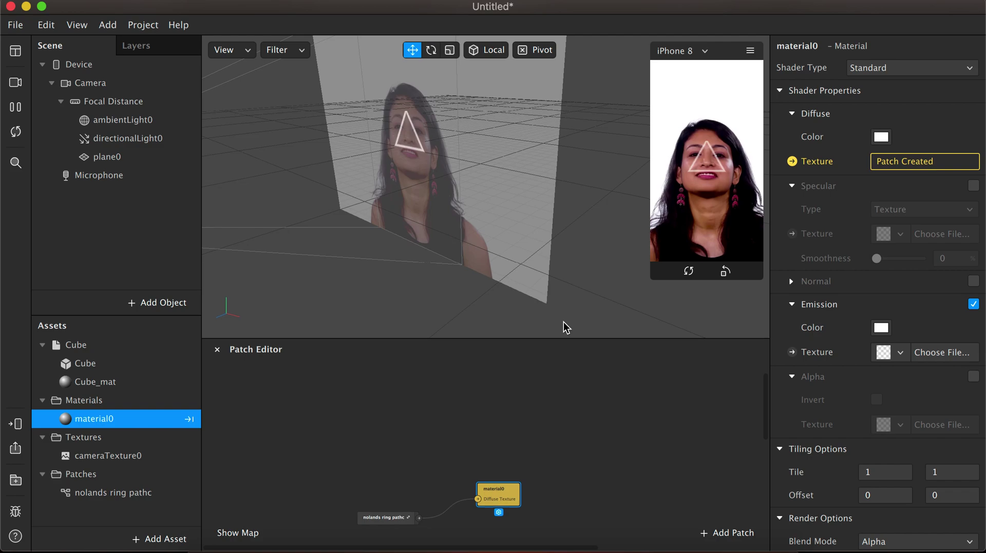
pyautogui.moveTo(398, 518); pyautogui.dragTo(397, 477)
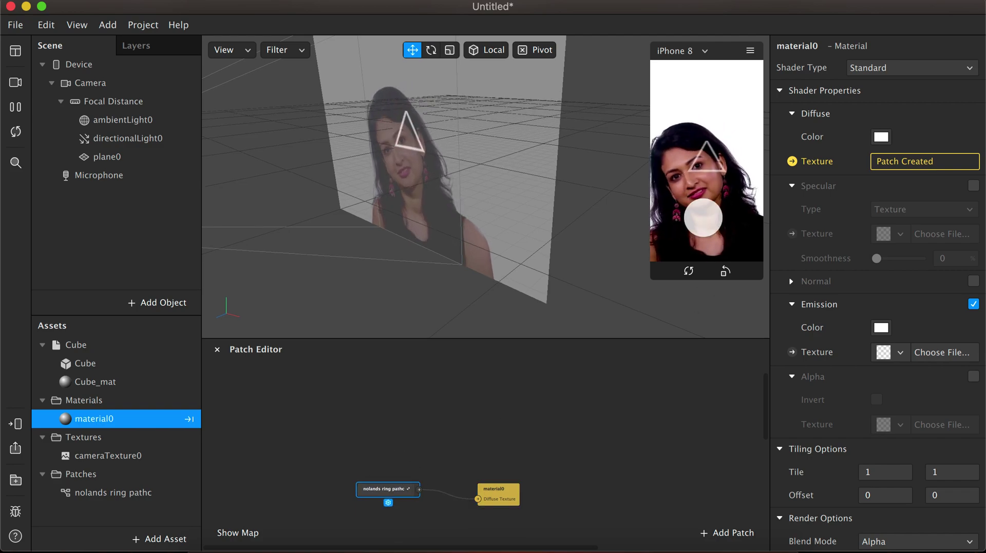
pyautogui.doubleClick(411, 492)
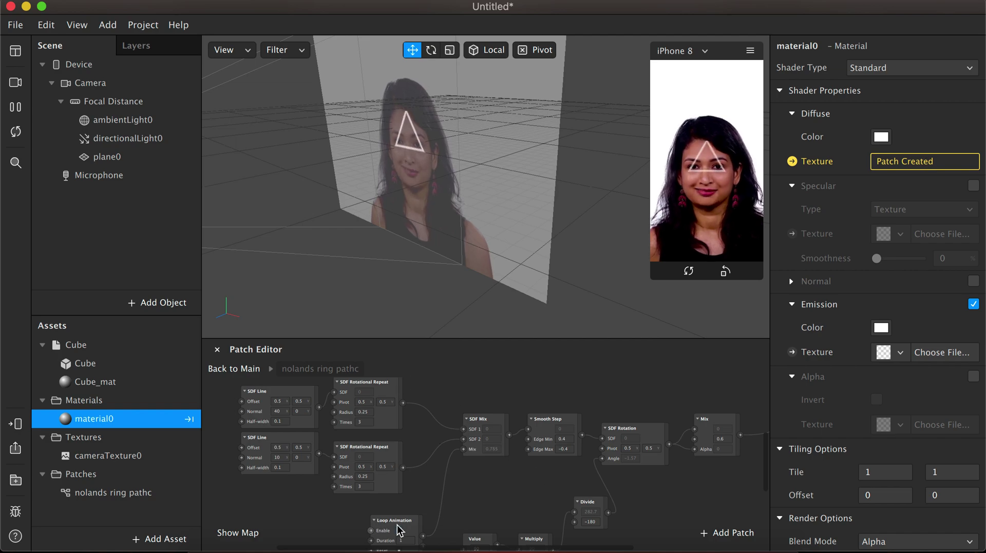
# - Select both SDF Line and both SDF Rotational Repeat nodes and nudge them slightly left and down
pyautogui.click(414, 525)
pyautogui.scroll(-5, 508, 495)
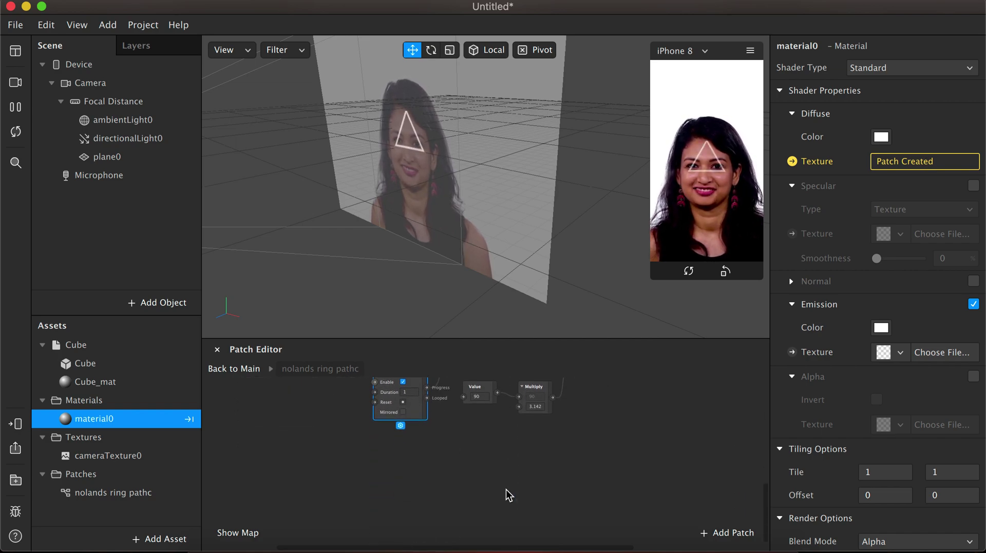
pyautogui.scroll(5, 508, 496)
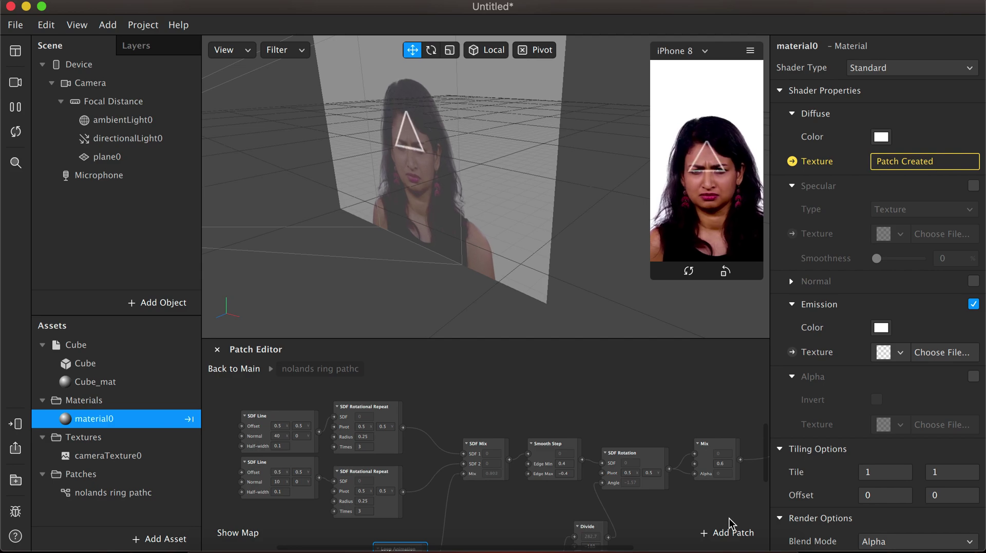
pyautogui.moveTo(661, 527); pyautogui.dragTo(266, 407)
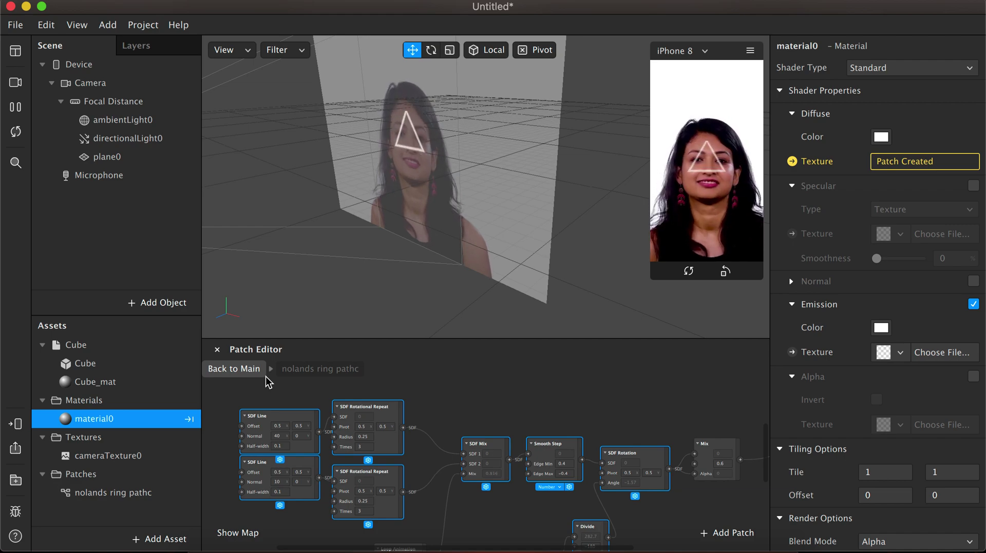
pyautogui.click(285, 390)
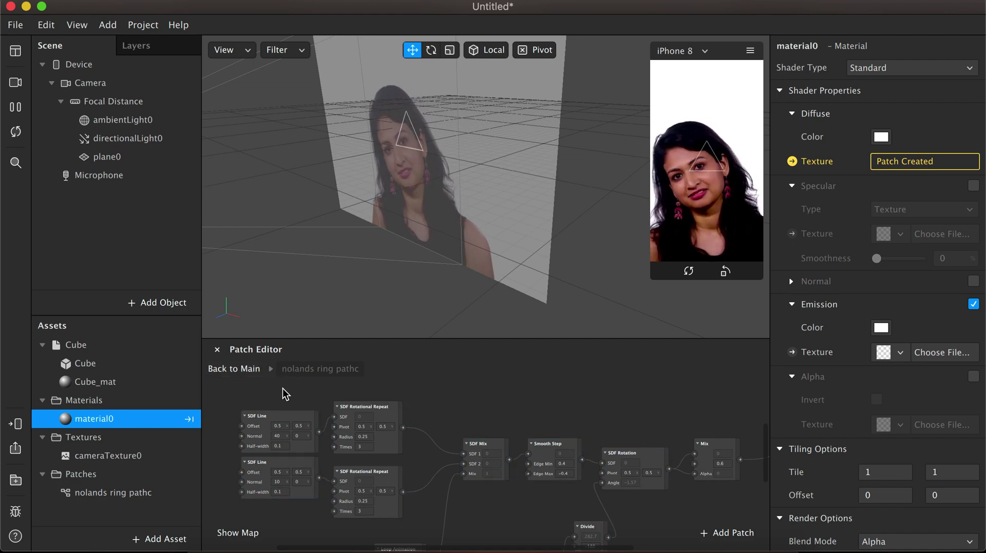
pyautogui.moveTo(221, 386); pyautogui.dragTo(419, 520)
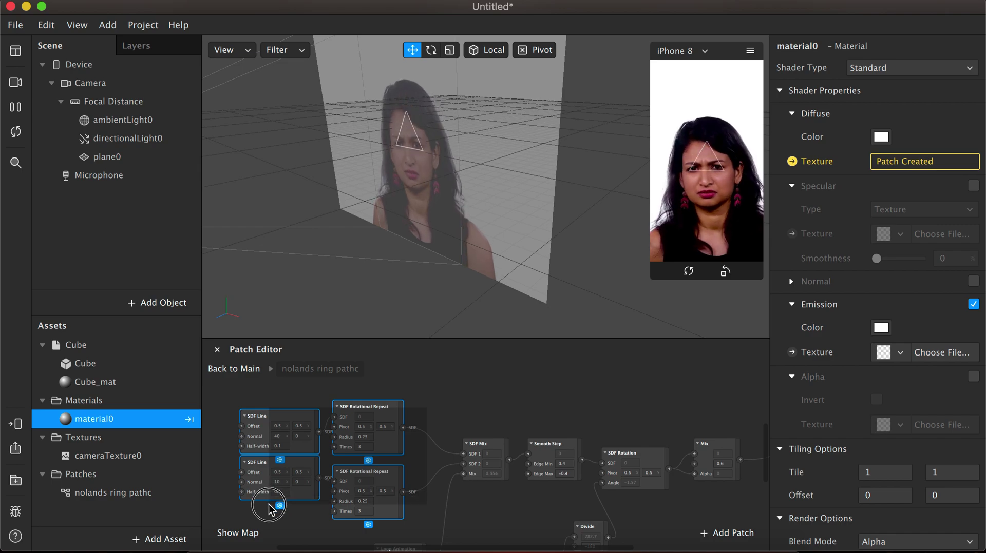
pyautogui.moveTo(249, 500); pyautogui.dragTo(248, 494)
pyautogui.click(213, 479)
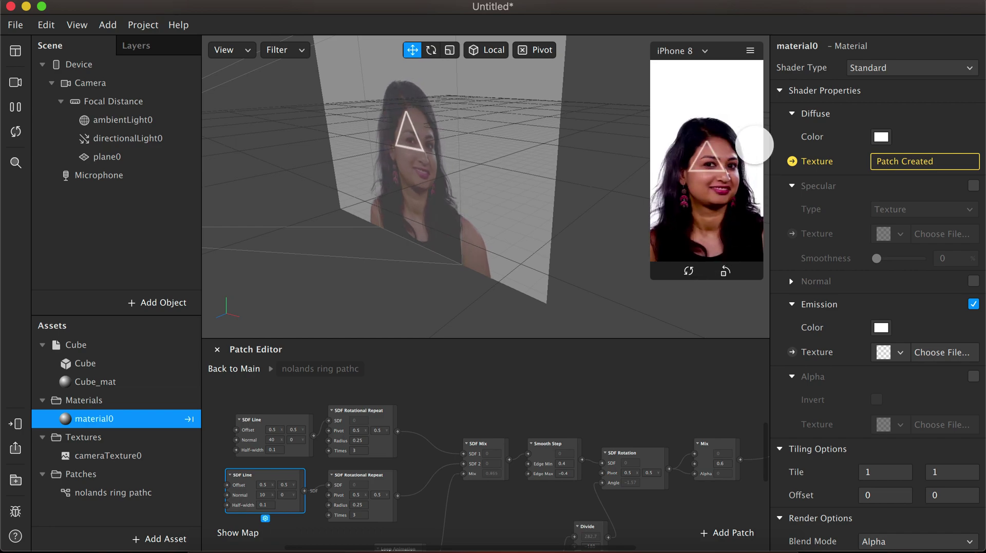
# - Set the upper SDF Rotational Repeat Times to 10 and upper SDF Line Normal to 10, forming a ring
pyautogui.click(504, 417)
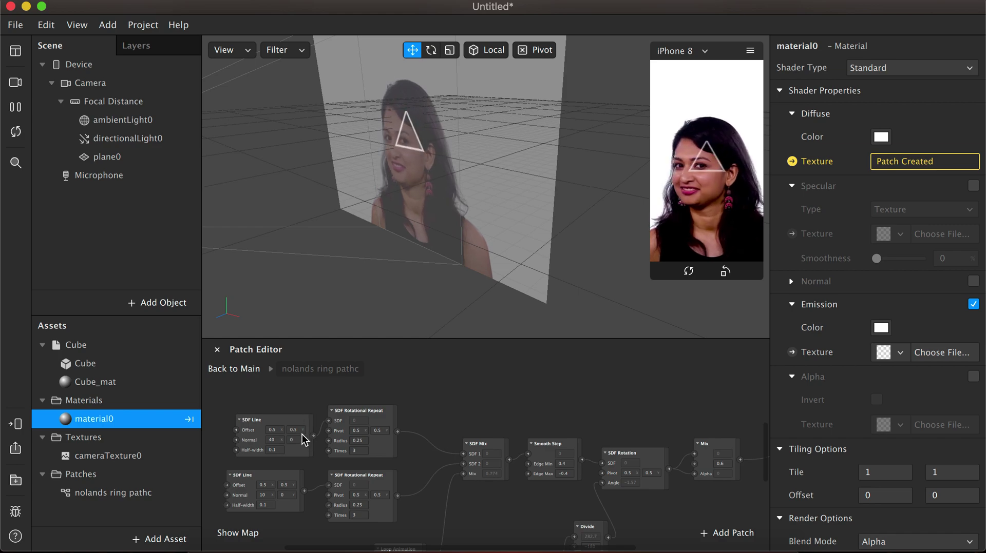
pyautogui.moveTo(298, 425); pyautogui.dragTo(288, 410)
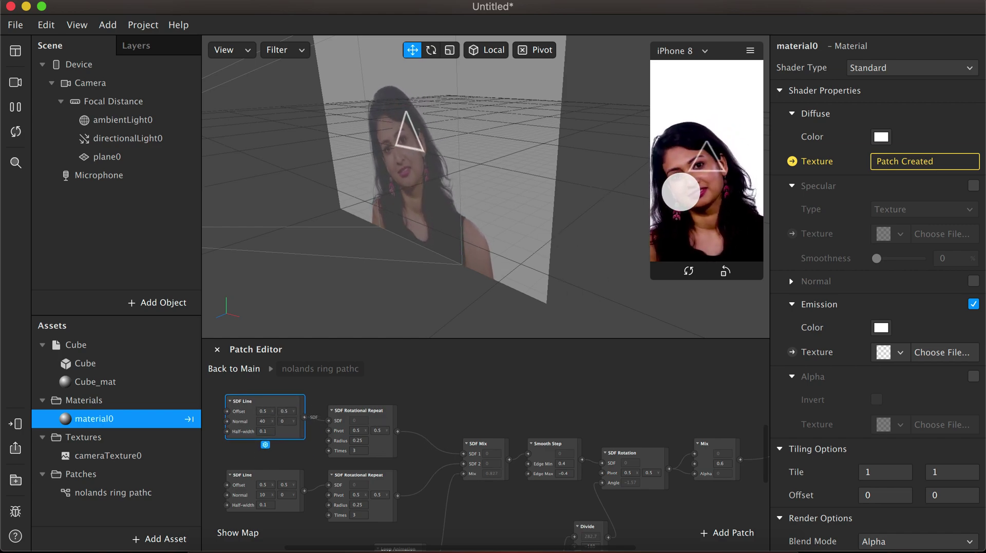
pyautogui.click(358, 450)
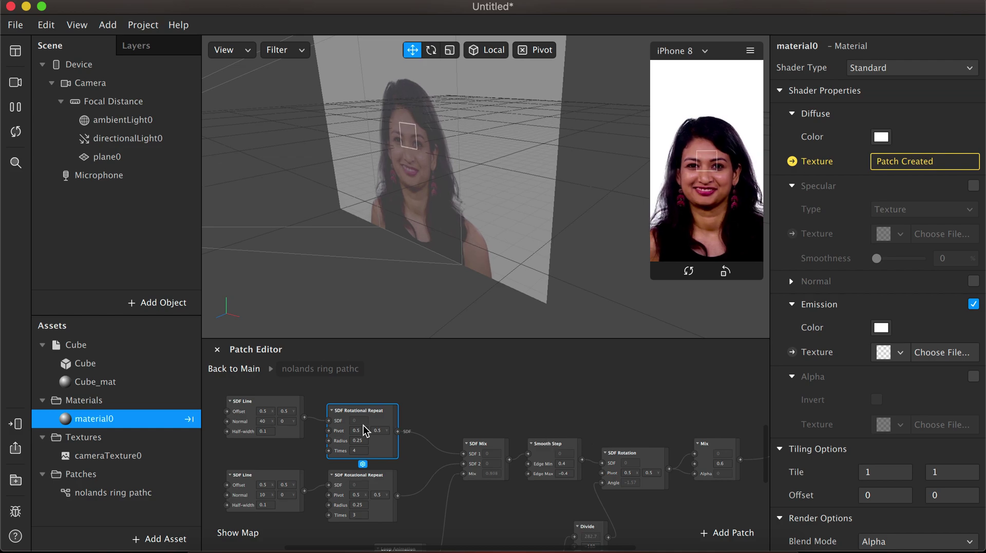
pyautogui.click(354, 451)
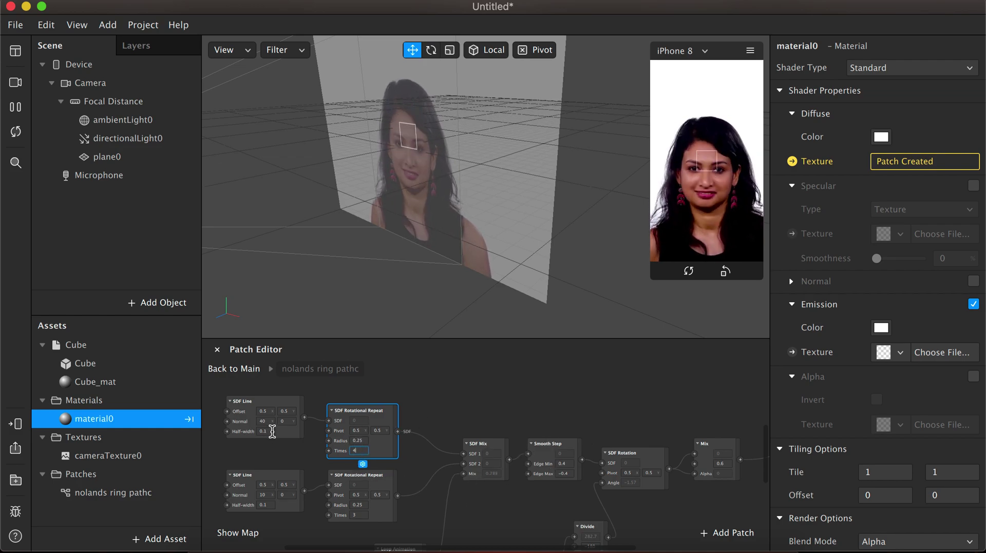
pyautogui.write('8')
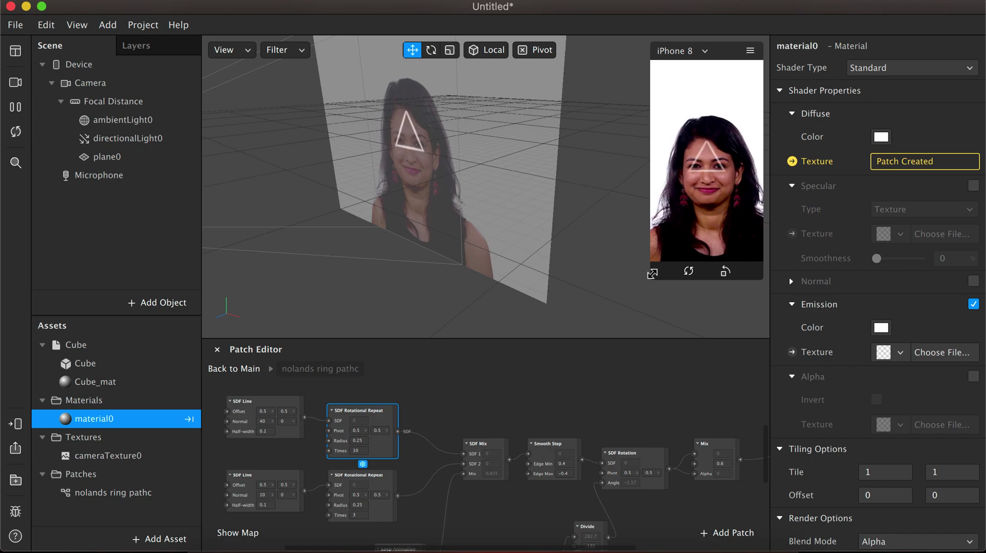
pyautogui.click(263, 421)
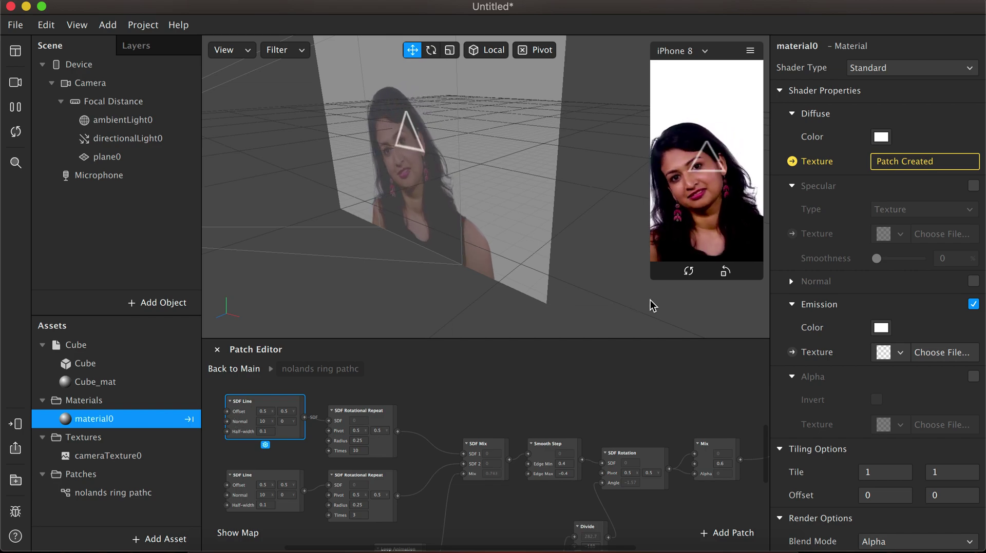
pyautogui.moveTo(664, 277); pyautogui.dragTo(571, 444)
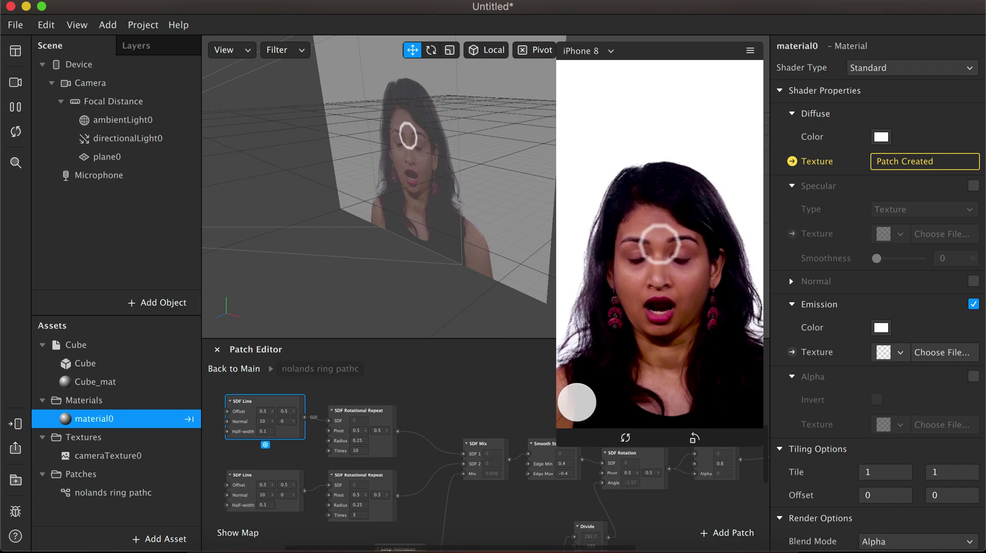
# - Add a hidden face mesh under the face tracker and place plane0 inside faceTracker0
pyautogui.click(151, 306)
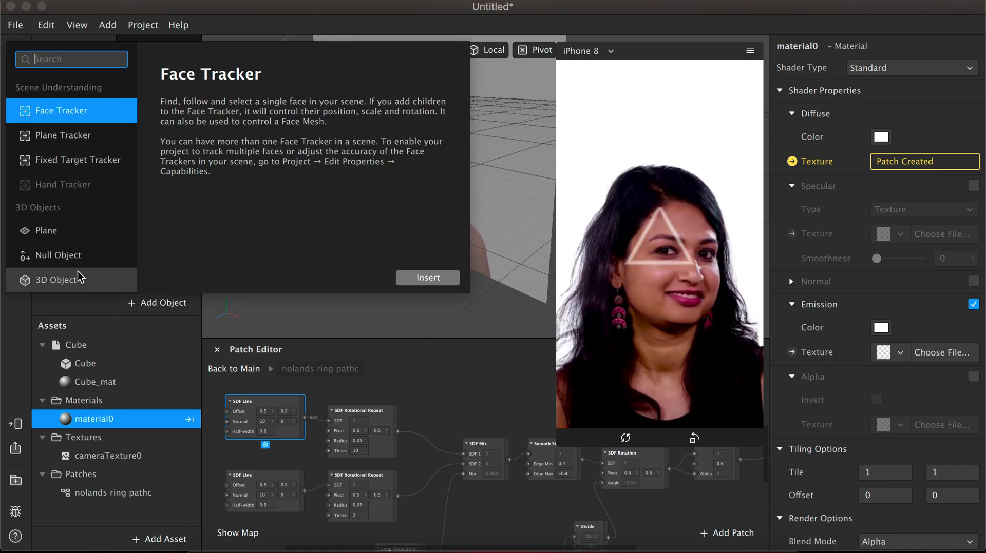
pyautogui.scroll(-4, 82, 264)
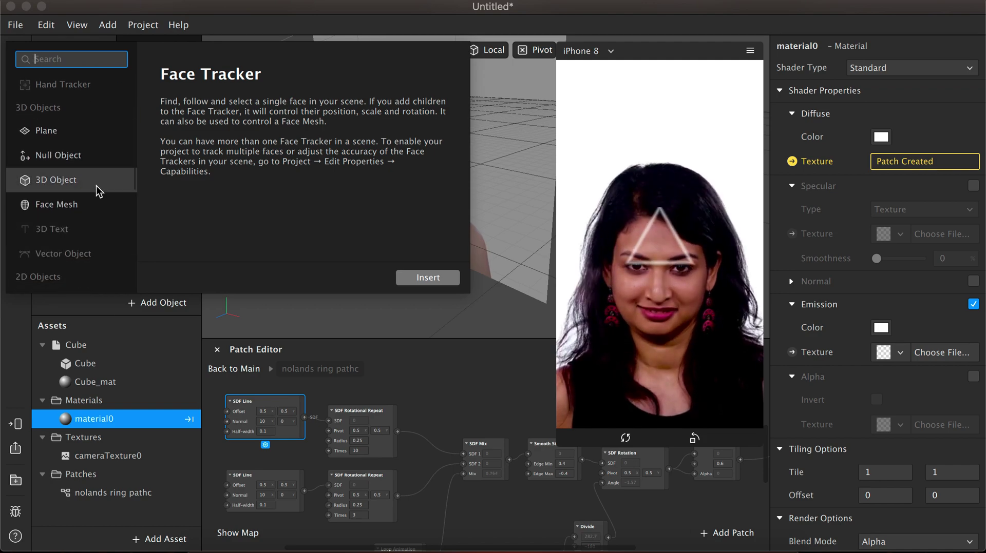
pyautogui.click(90, 203)
pyautogui.click(428, 277)
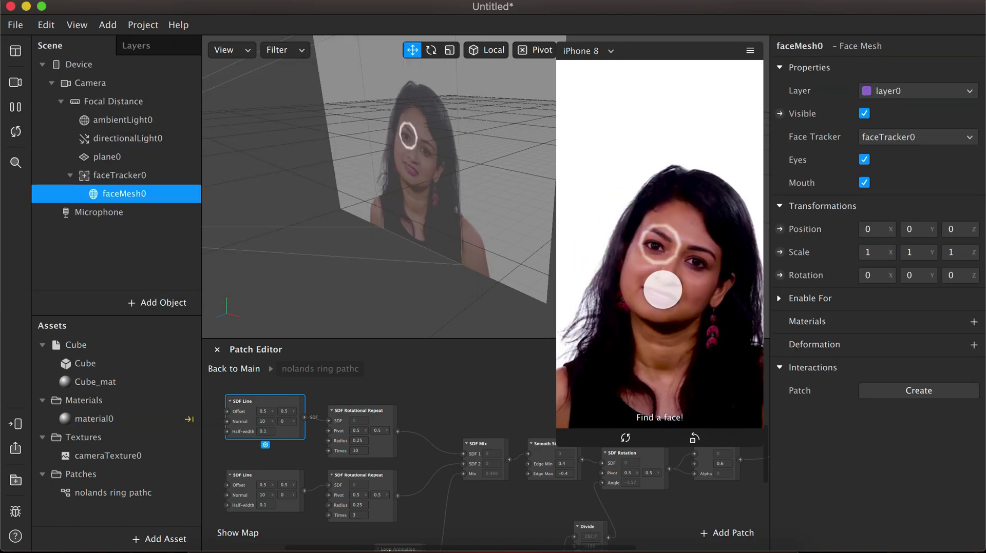
pyautogui.moveTo(107, 156); pyautogui.dragTo(136, 201)
pyautogui.click(144, 196)
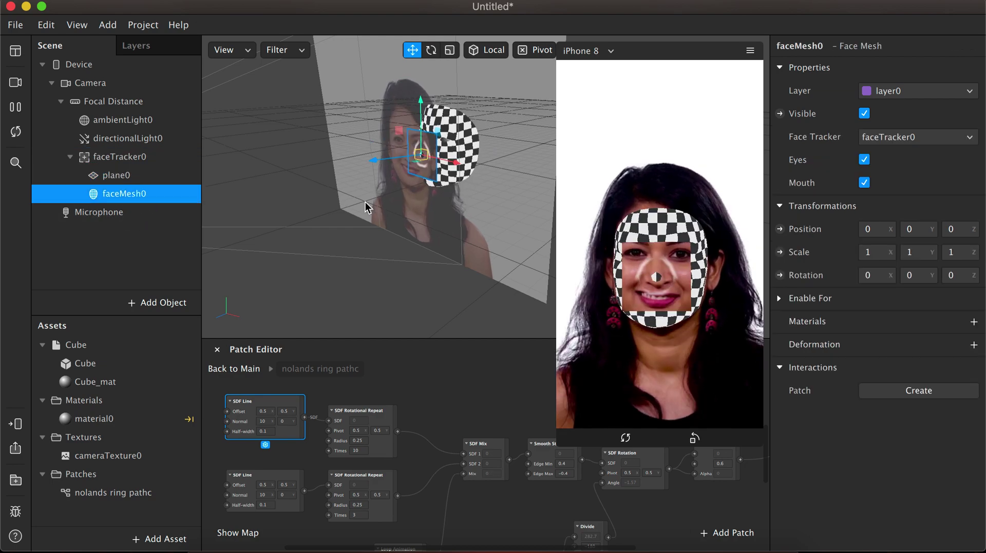
pyautogui.click(864, 113)
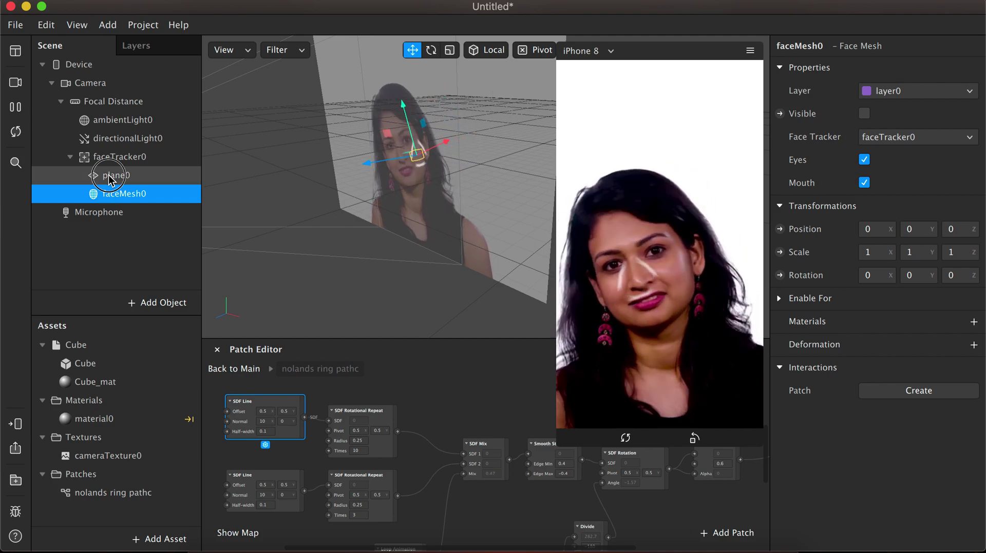
# - Move plane0 under Focal Distance, delete faceTracker0 with its mesh, and return to the main graph
pyautogui.click(92, 176)
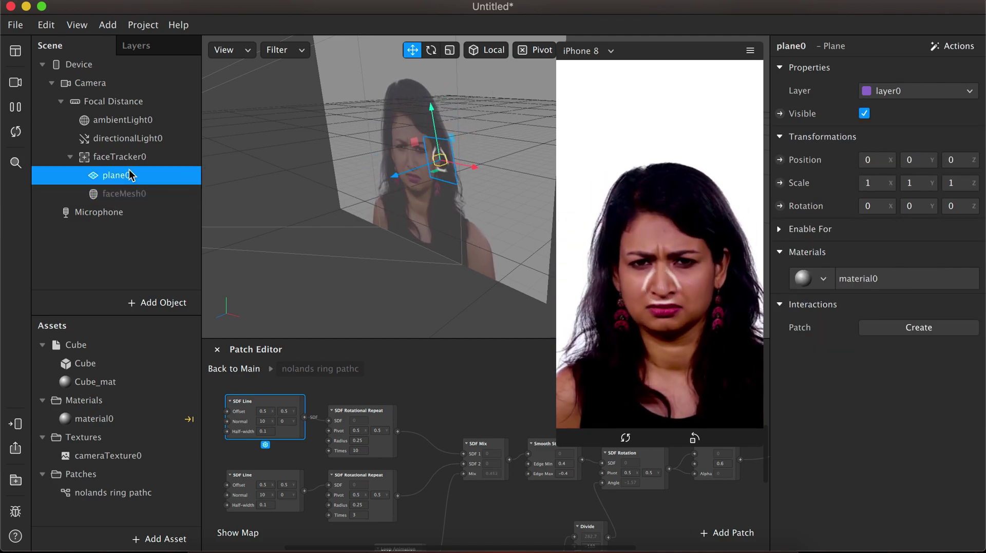
pyautogui.moveTo(129, 175); pyautogui.dragTo(125, 140)
pyautogui.click(120, 176)
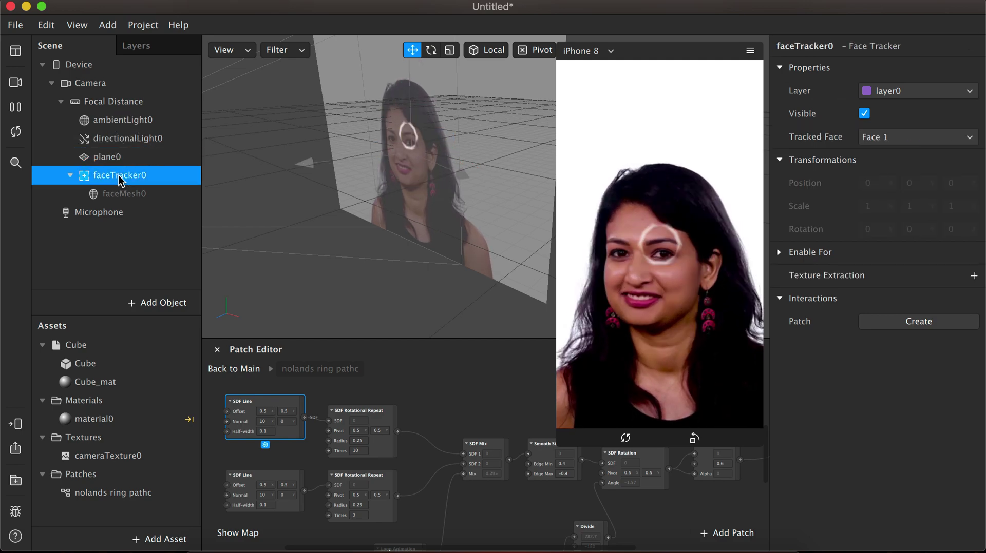
pyautogui.press('Delete')
pyautogui.click(262, 369)
# - Pin plane0 to the right eyeball with Position On Face
pyautogui.click(110, 156)
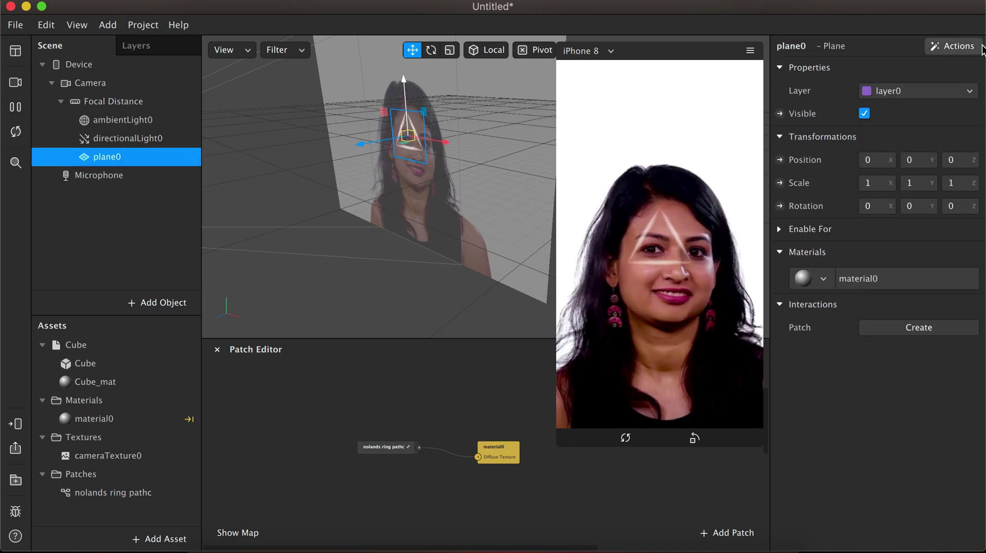
pyautogui.click(945, 49)
pyautogui.moveTo(842, 61)
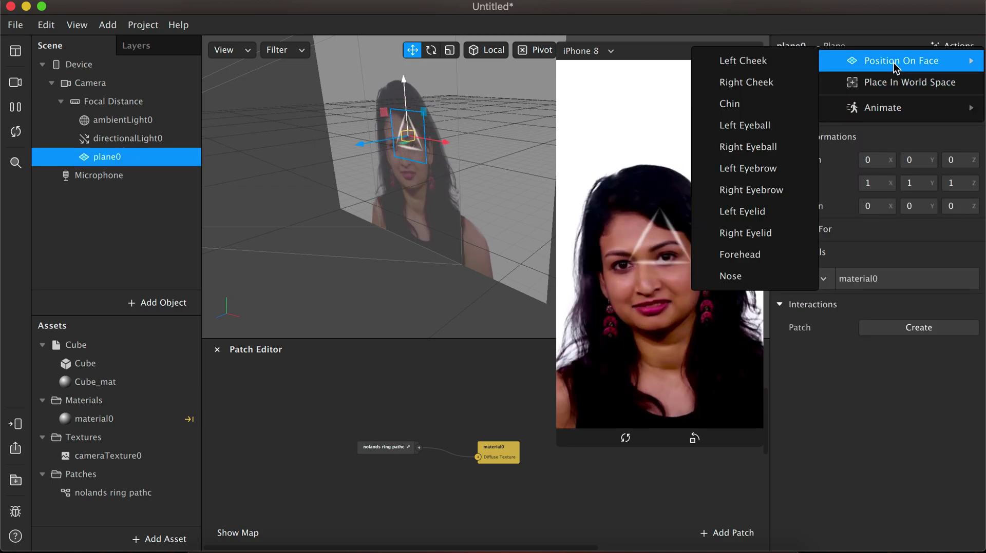
pyautogui.click(755, 147)
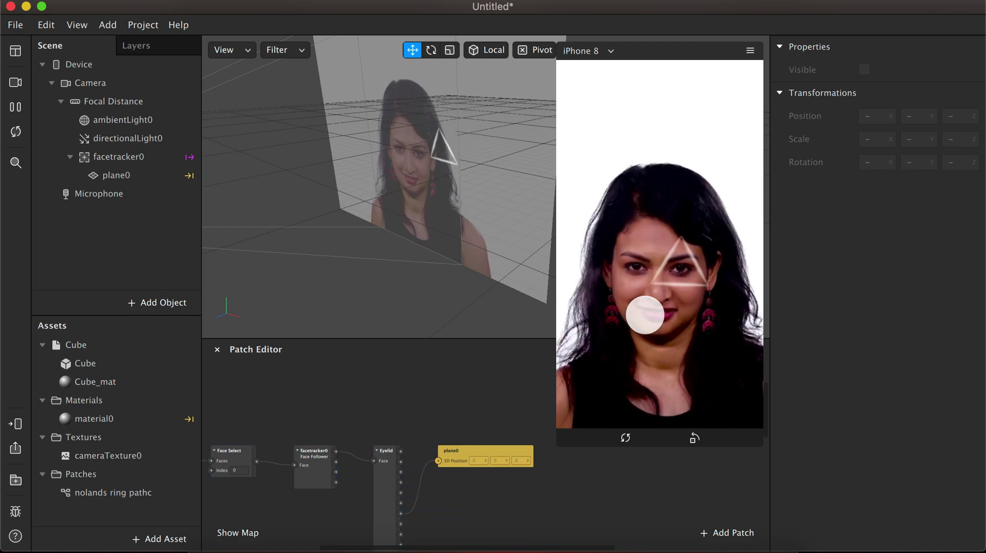
pyautogui.scroll(-5, 485, 406)
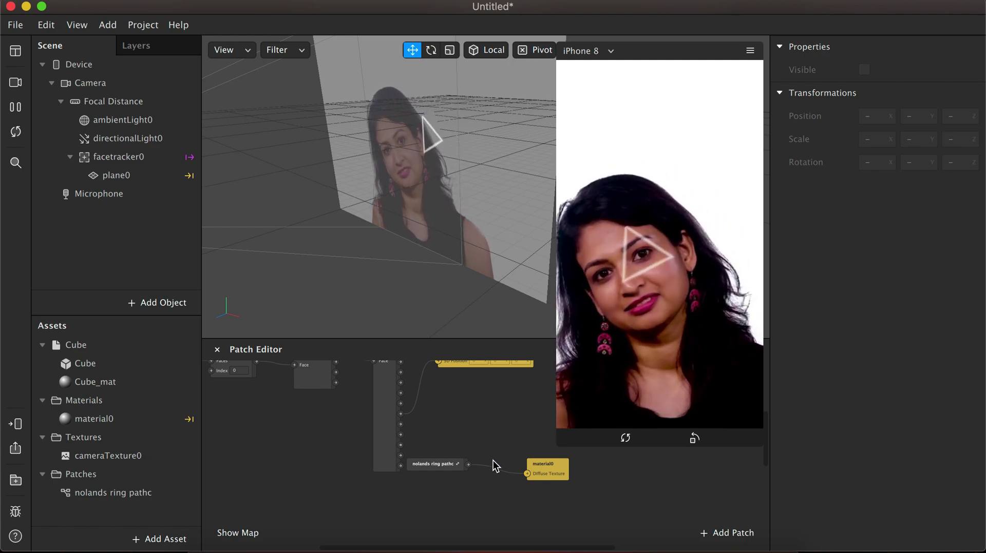
# - Open the nolands ring pathc group and take a screenshot of the preview pane
pyautogui.doubleClick(457, 464)
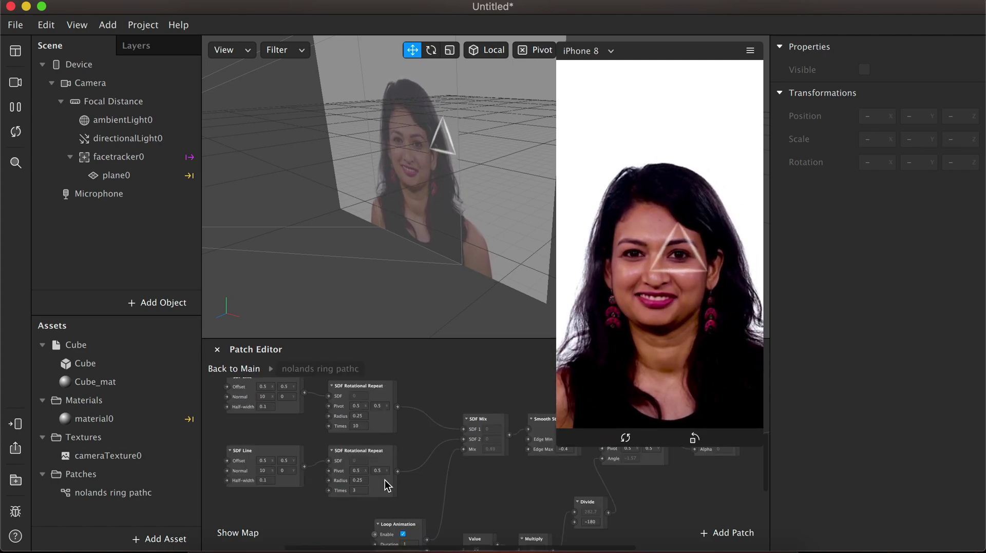
pyautogui.click(385, 417)
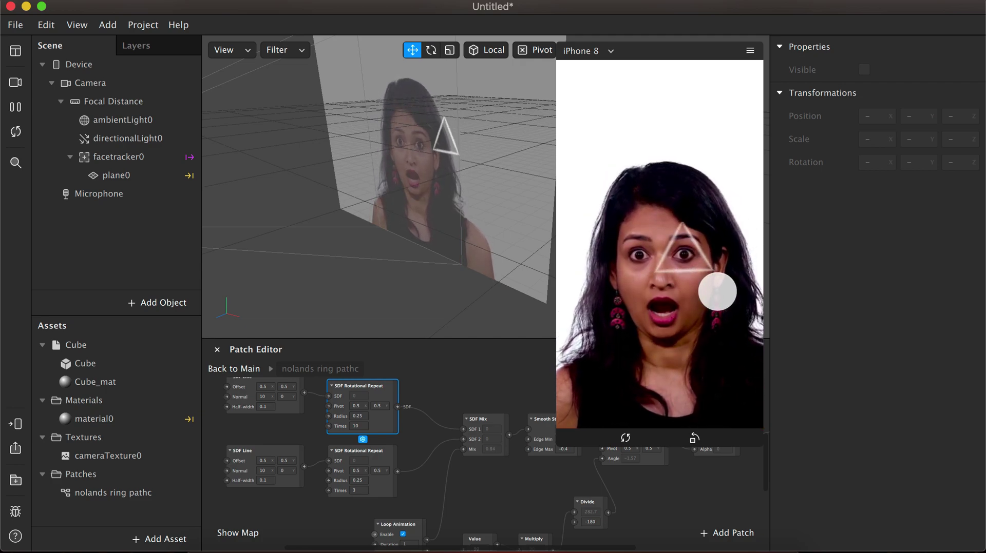
pyautogui.press('super+shift+4')
pyautogui.moveTo(557, 57); pyautogui.dragTo(767, 442)
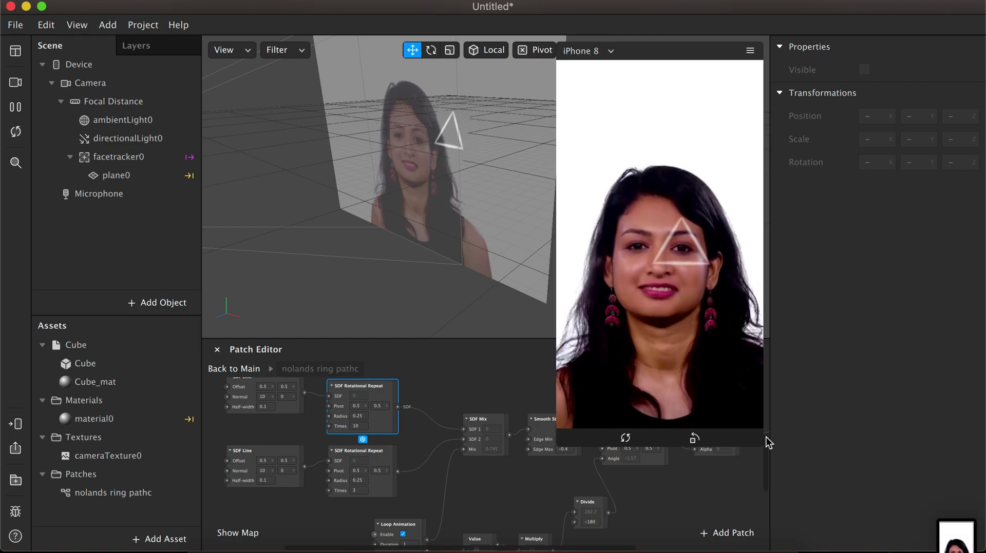
pyautogui.click(451, 385)
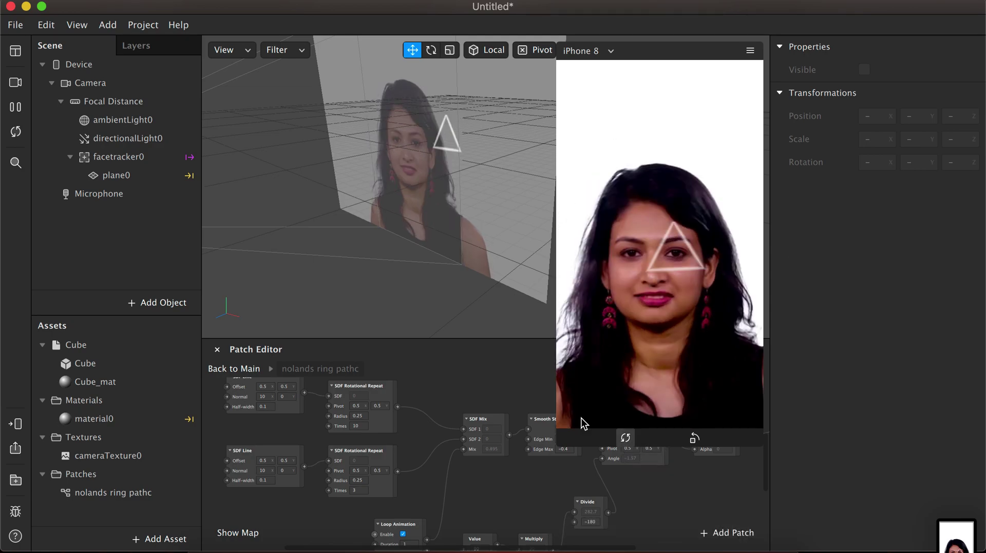
# - Set the Untitled project aside to view the Facebook post, then bring up spark-perlin-distort
pyautogui.click(26, 7)
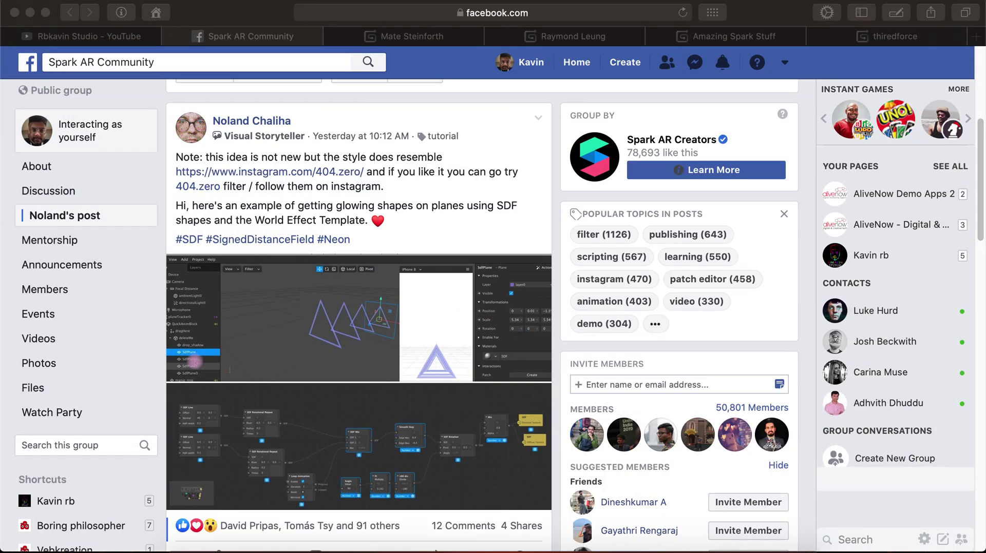
pyautogui.click(760, 550)
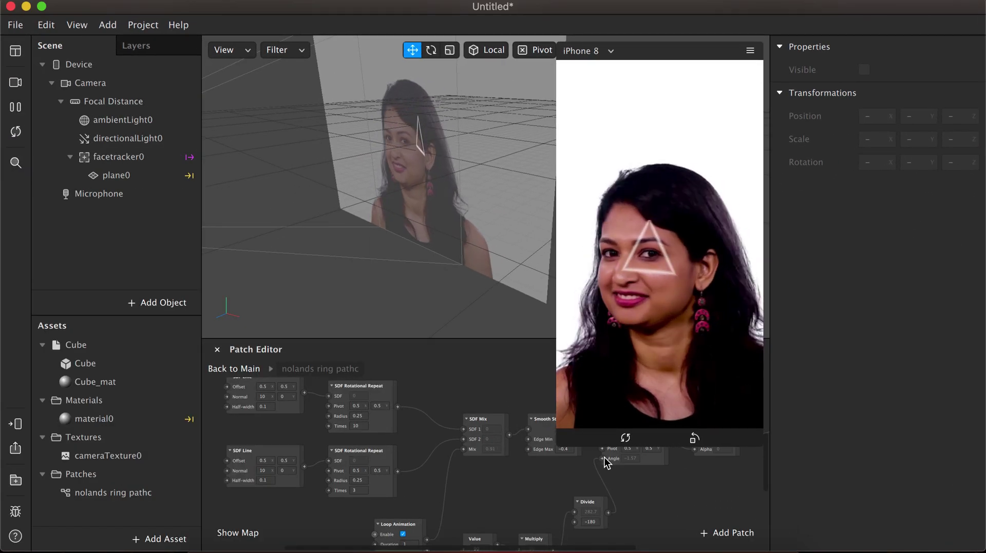
pyautogui.press('super+m')
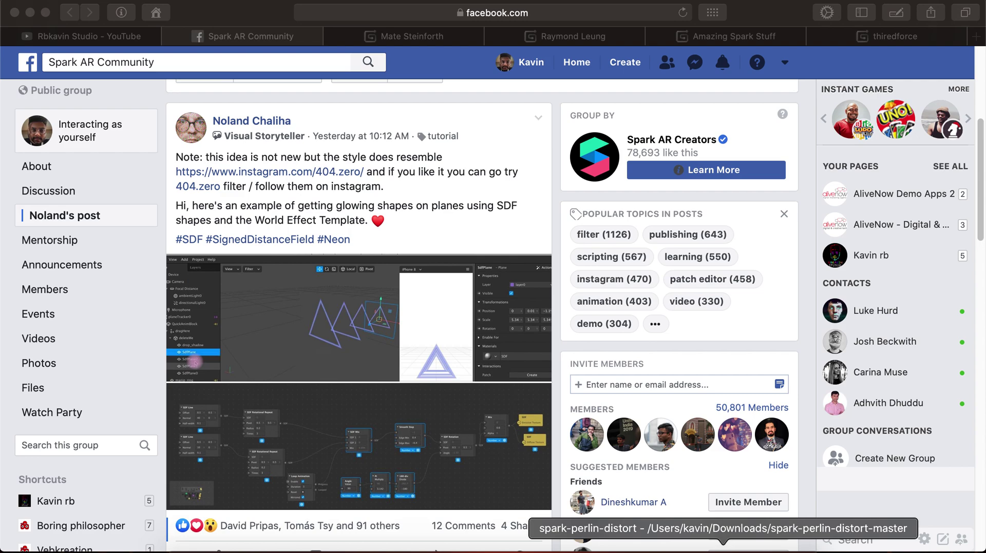
pyautogui.click(723, 548)
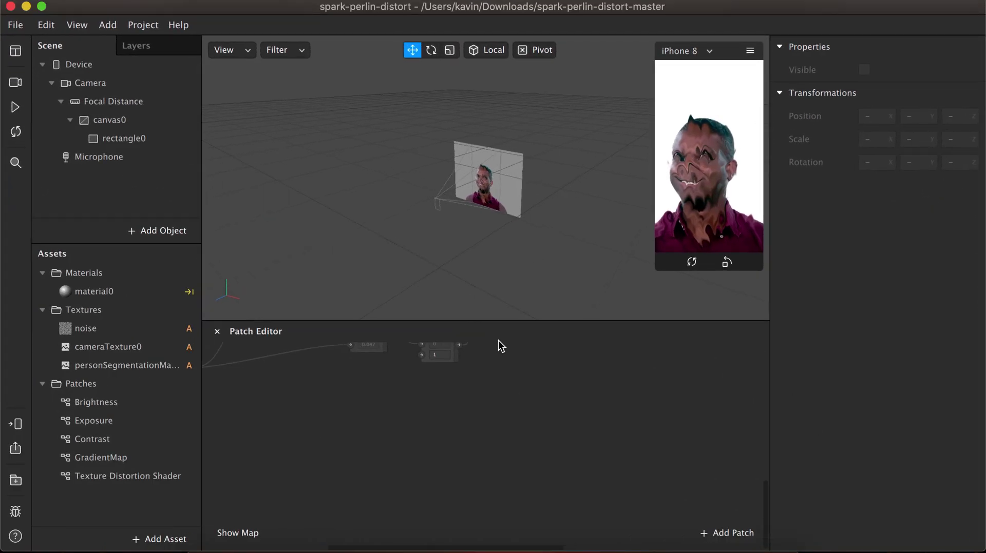
# - Start the effect preview and select the Runtime, Multiply, Add and Modulo nodes
pyautogui.click(6, 109)
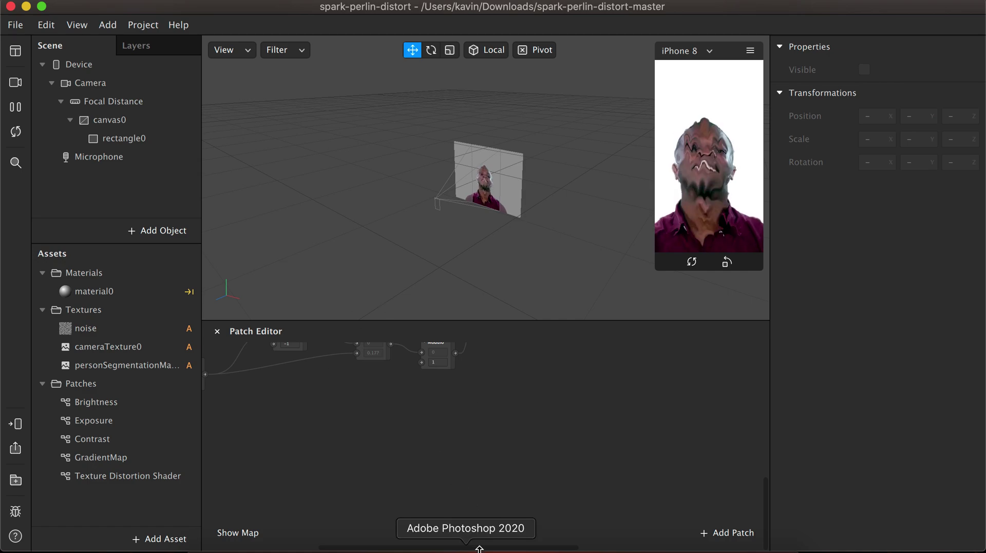
pyautogui.scroll(5, 440, 540)
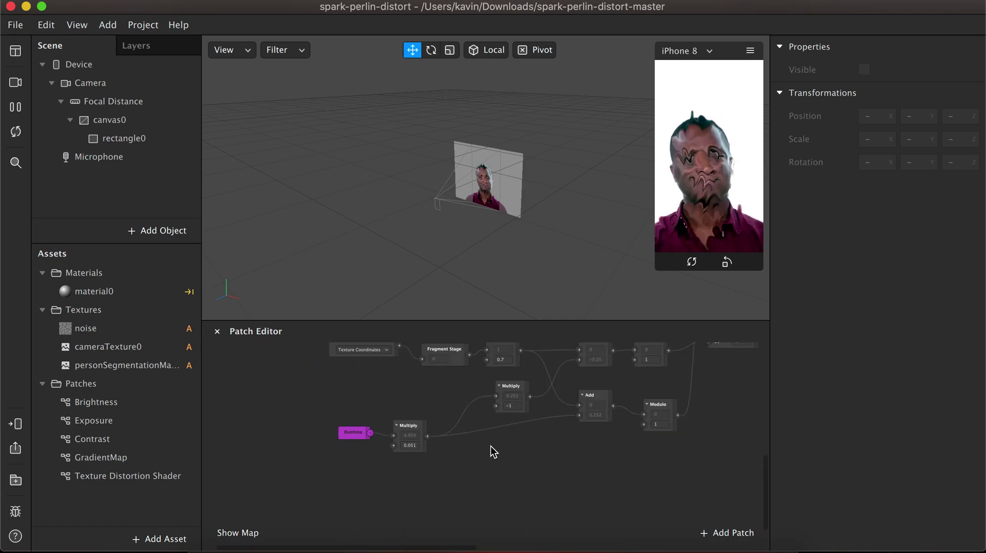
pyautogui.scroll(3, 488, 451)
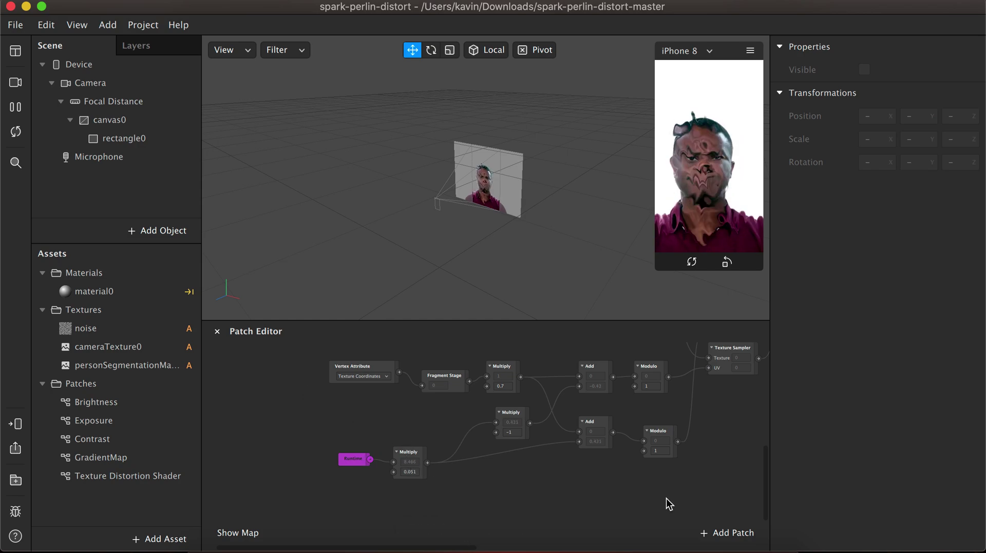
pyautogui.moveTo(652, 495); pyautogui.dragTo(297, 434)
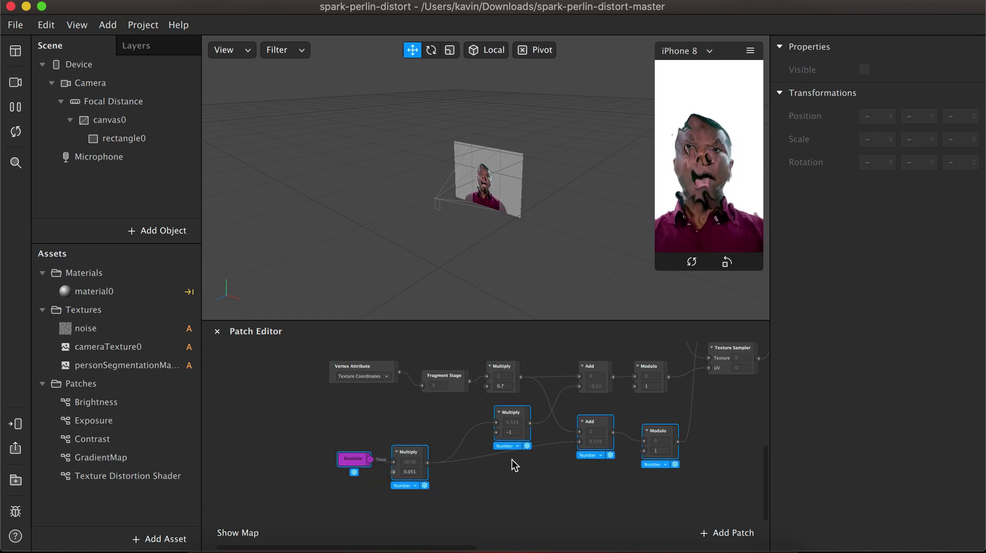
# - Move the Contrast (0.5) node slightly left, beside the Blend node
pyautogui.hscroll(5, 462, 543)
pyautogui.scroll(3, 587, 385)
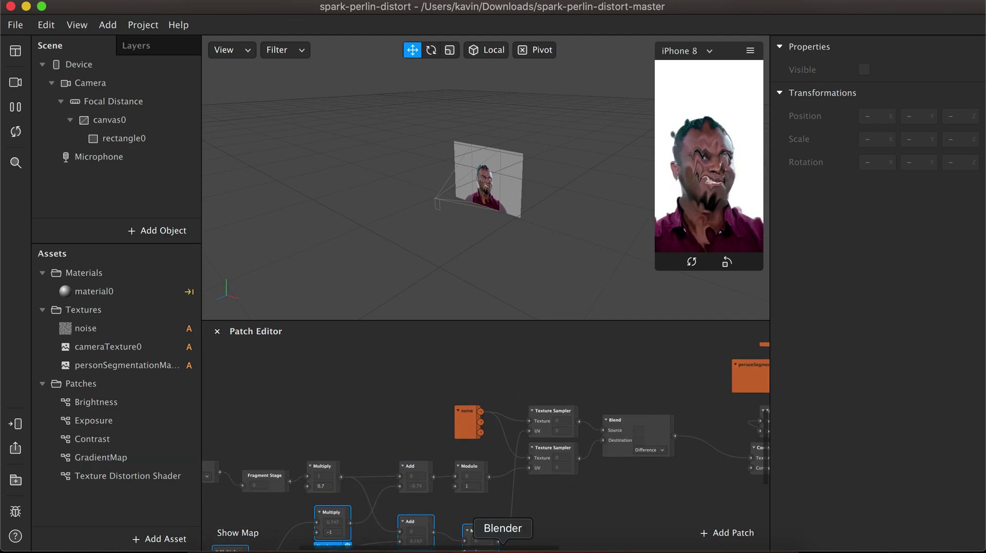
pyautogui.hscroll(5, 529, 545)
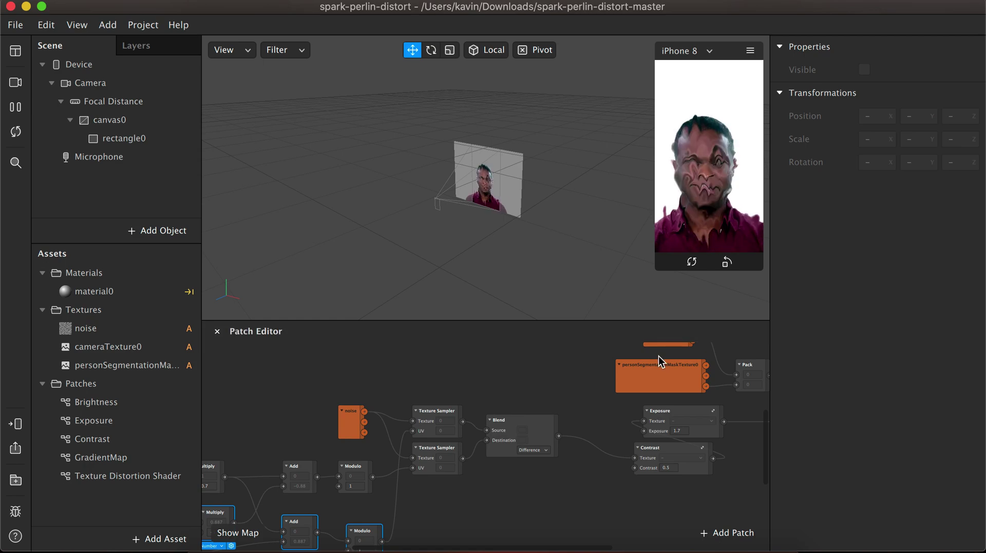
pyautogui.moveTo(644, 449); pyautogui.dragTo(576, 458)
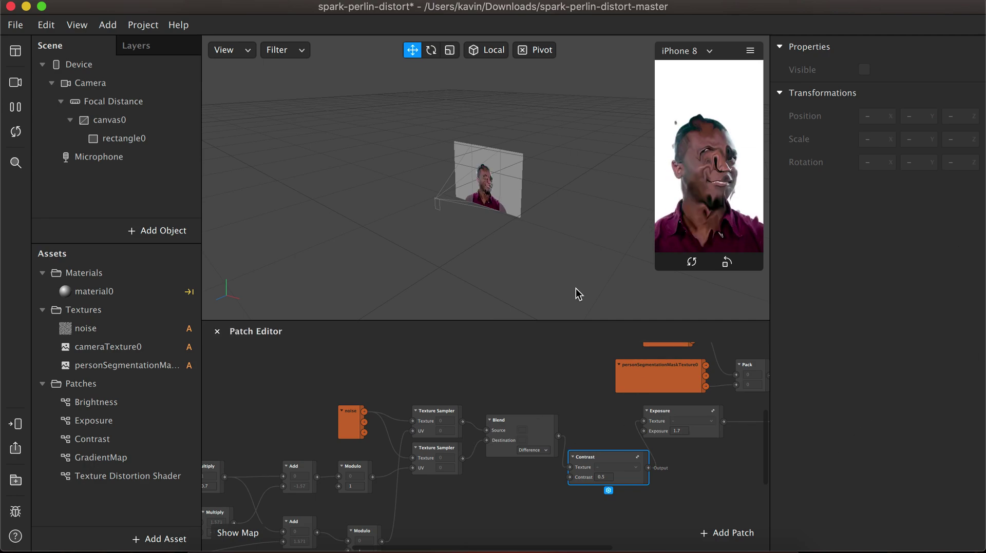
# - Raise the Patch Editor divider for more room and place material0 beneath Texture Distortion Shader
pyautogui.moveTo(557, 321); pyautogui.dragTo(548, 252)
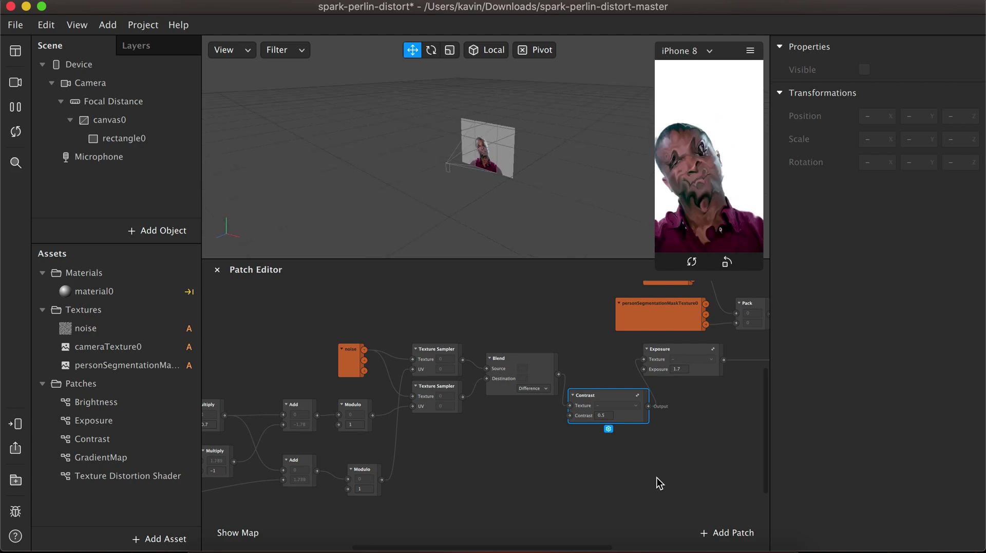
pyautogui.moveTo(561, 546); pyautogui.dragTo(638, 544)
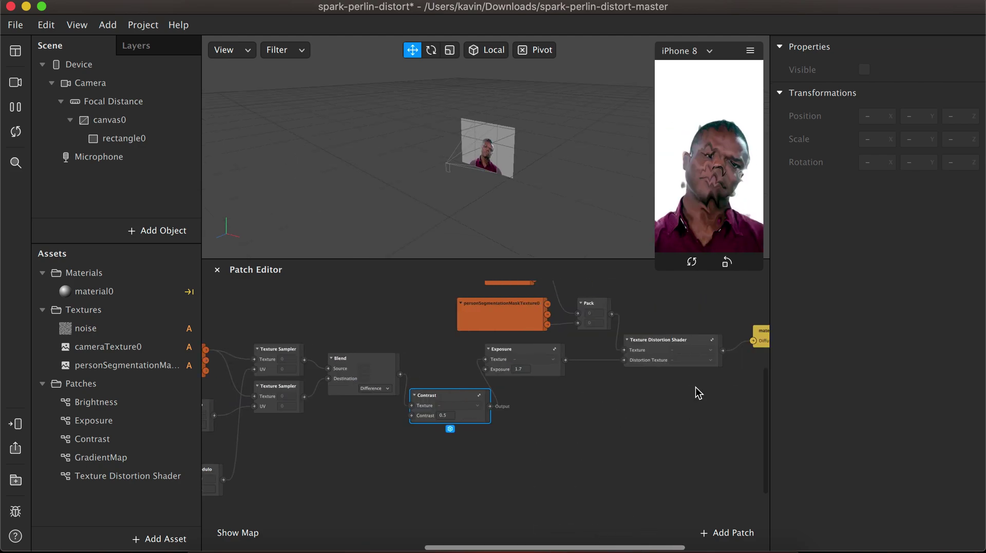
pyautogui.moveTo(750, 343); pyautogui.dragTo(694, 445)
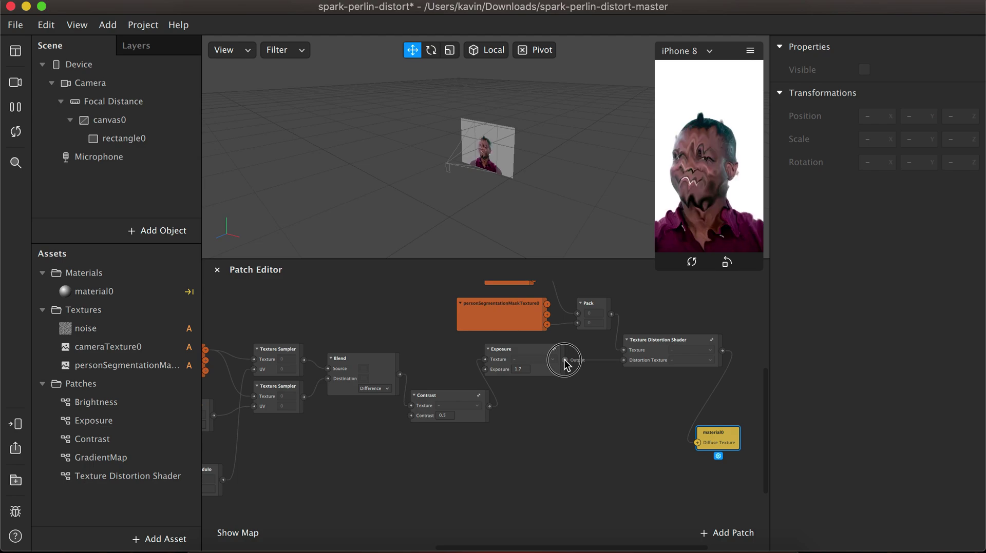
# - Wire Exposure, then Contrast, then Blend output into material0's Diffuse Texture to show raw noise
pyautogui.moveTo(564, 359); pyautogui.dragTo(698, 443)
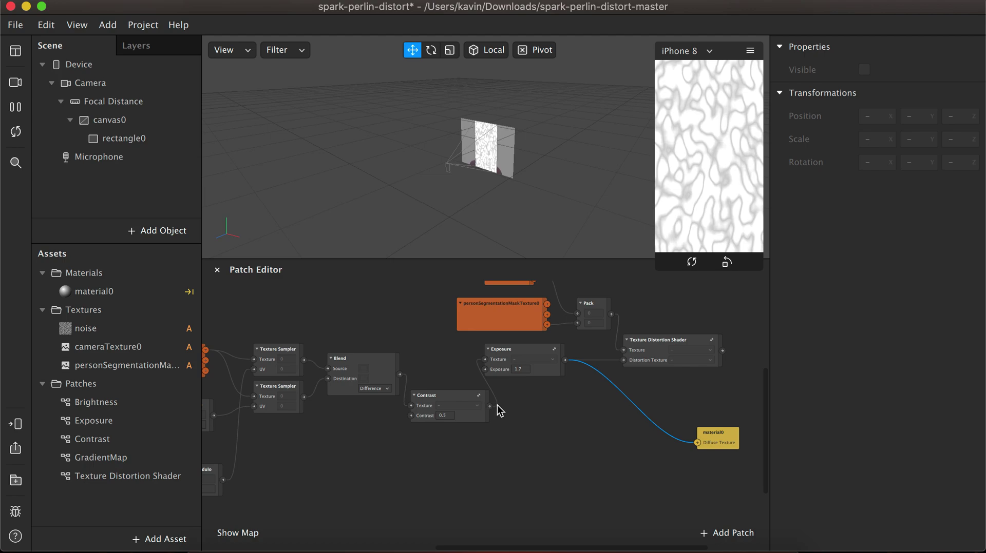
pyautogui.moveTo(489, 406); pyautogui.dragTo(695, 442)
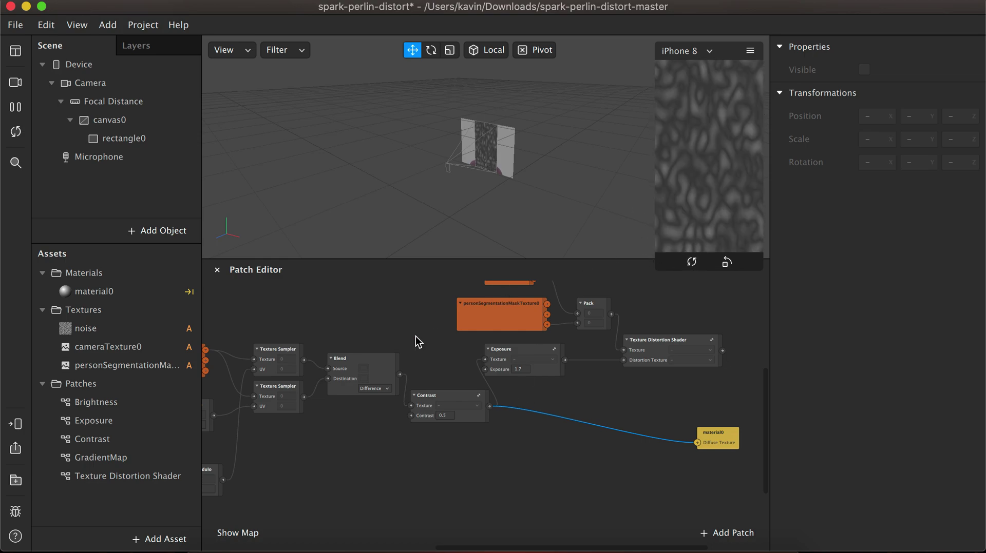
pyautogui.moveTo(399, 374)
pyautogui.mouseDown()
pyautogui.moveTo(478, 306)
pyautogui.moveTo(693, 399)
pyautogui.moveTo(694, 444)
pyautogui.mouseUp()
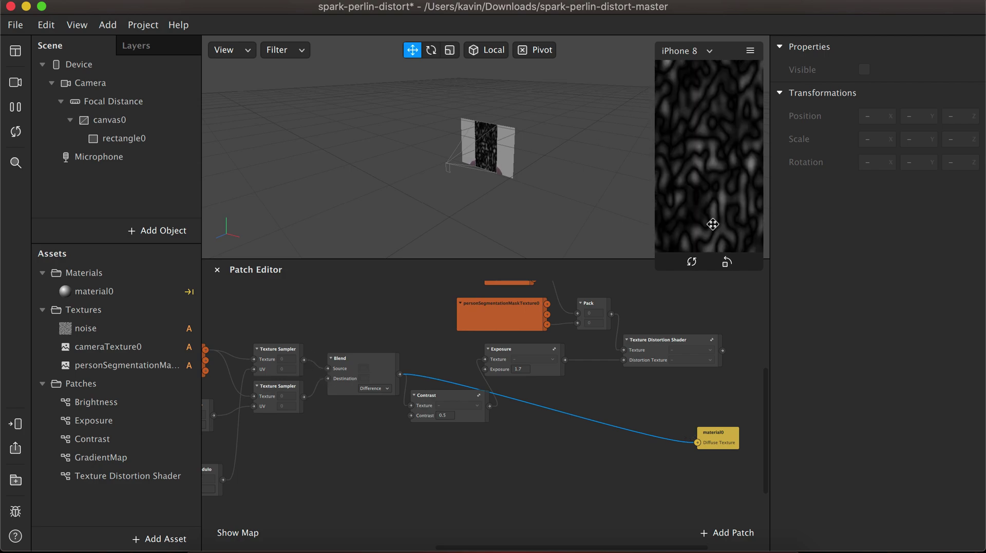
pyautogui.moveTo(521, 548); pyautogui.dragTo(343, 541)
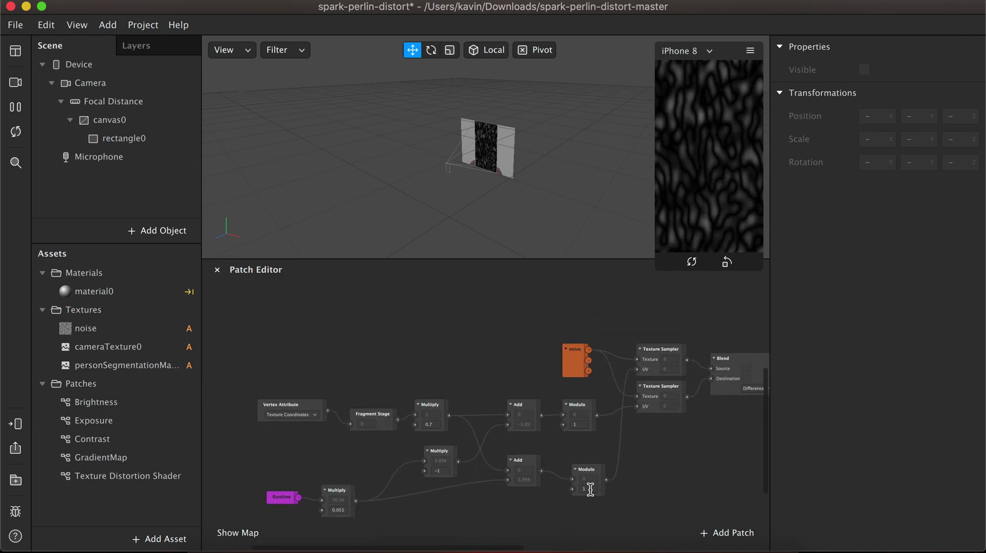
# - Try Multiply scale factors 0.5, 0, 0.8 and 2 on the noise texture coordinates
pyautogui.click(429, 424)
pyautogui.write('1')
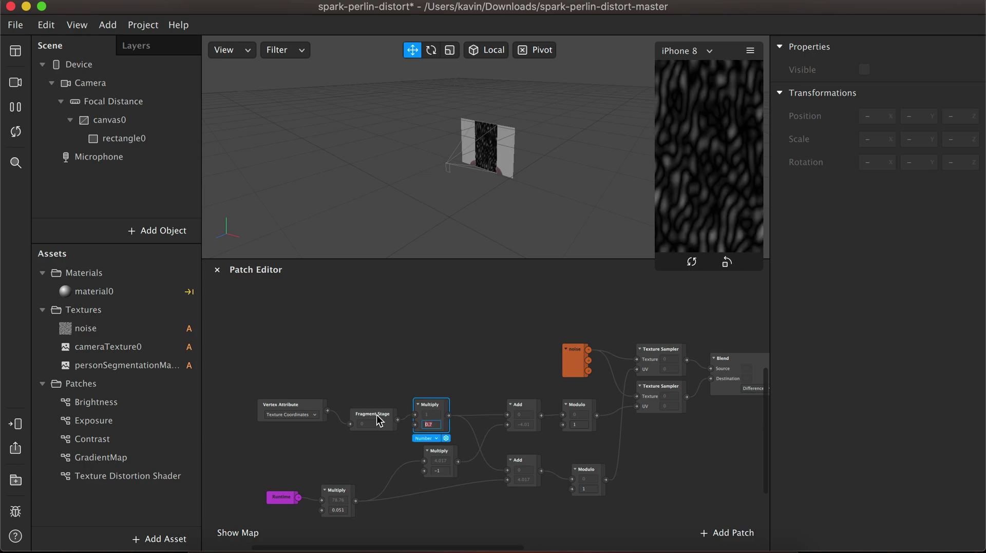
pyautogui.write('0.5')
pyautogui.press('Return')
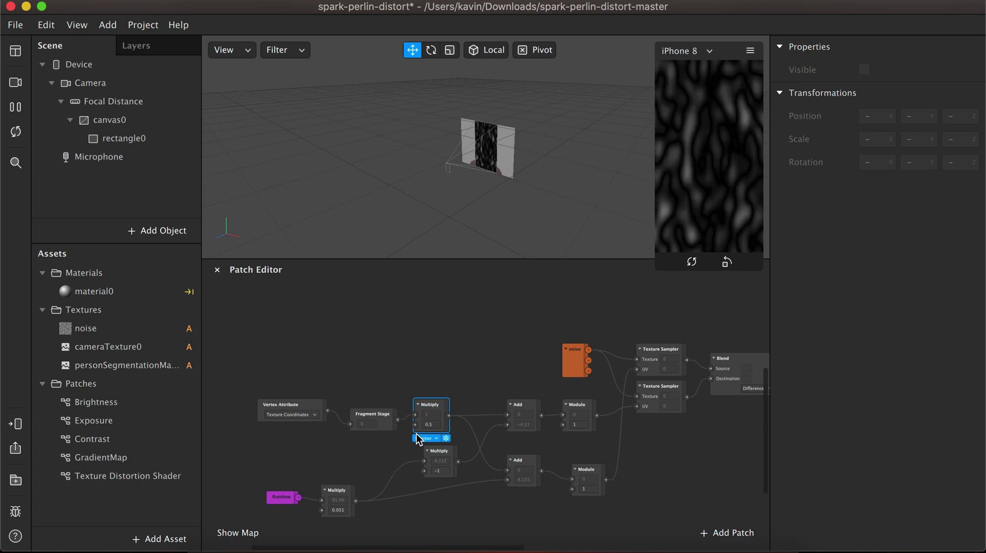
pyautogui.click(432, 425)
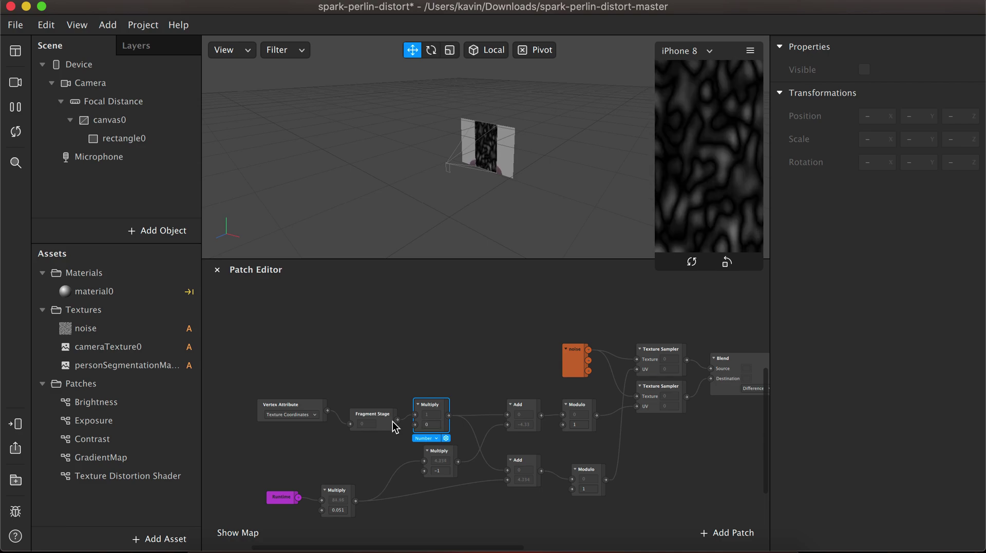
pyautogui.write('0')
pyautogui.click(511, 339)
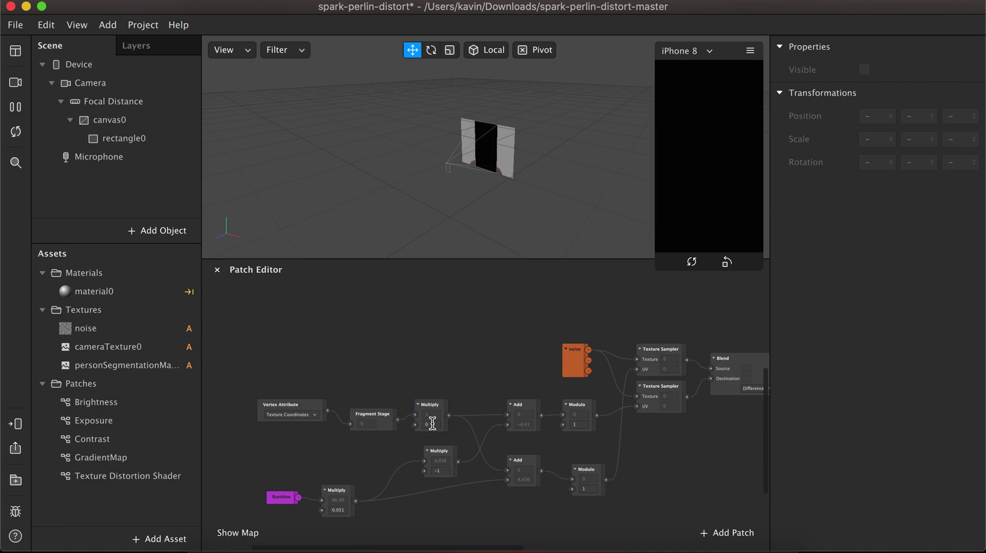
pyautogui.write('.8')
pyautogui.press('Return')
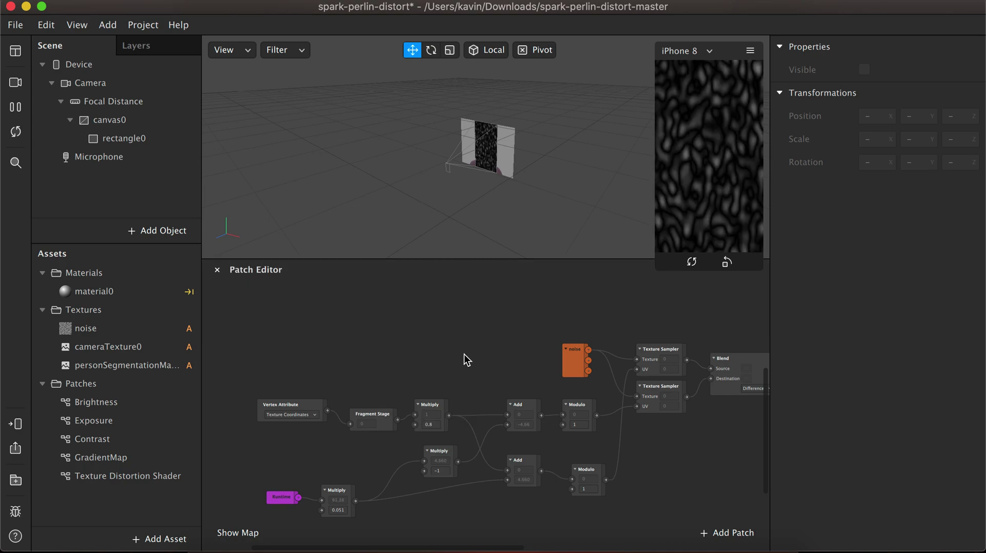
pyautogui.click(434, 424)
pyautogui.write('2')
pyautogui.press('Return')
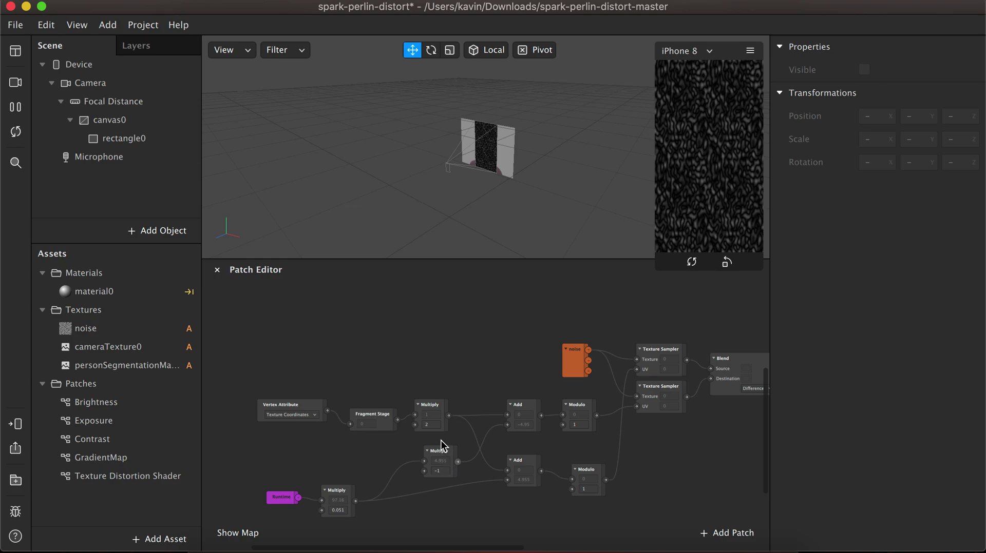
# - Reposition the upper Multiply node and set its value to 1.5
pyautogui.moveTo(435, 420); pyautogui.dragTo(485, 425)
pyautogui.doubleClick(473, 415)
pyautogui.write('1.5')
pyautogui.press('Return')
pyautogui.moveTo(469, 548); pyautogui.dragTo(678, 544)
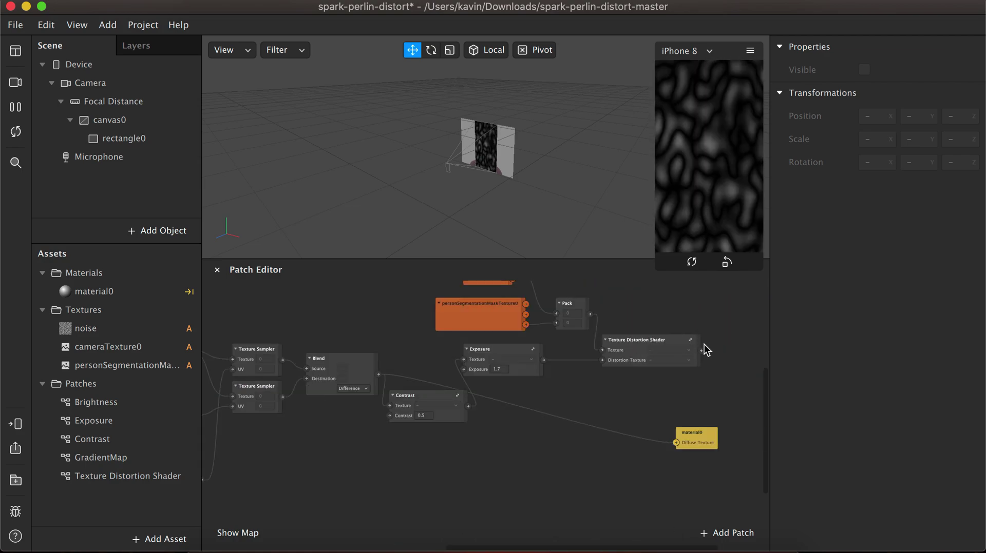
# - Wire Texture Distortion Shader, then Blend, into material0's Diffuse Texture and return to Safari
pyautogui.moveTo(702, 351); pyautogui.dragTo(677, 445)
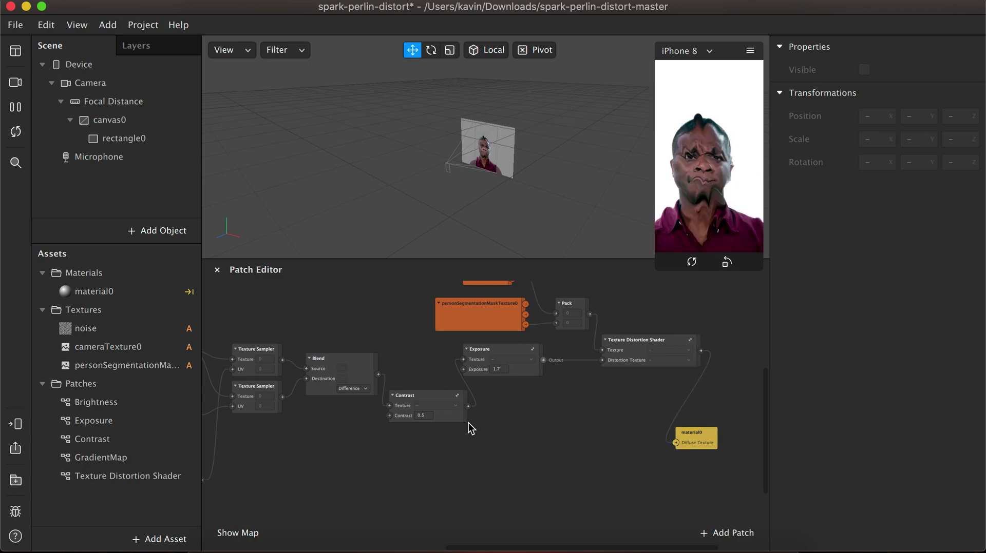
pyautogui.moveTo(378, 374); pyautogui.dragTo(676, 445)
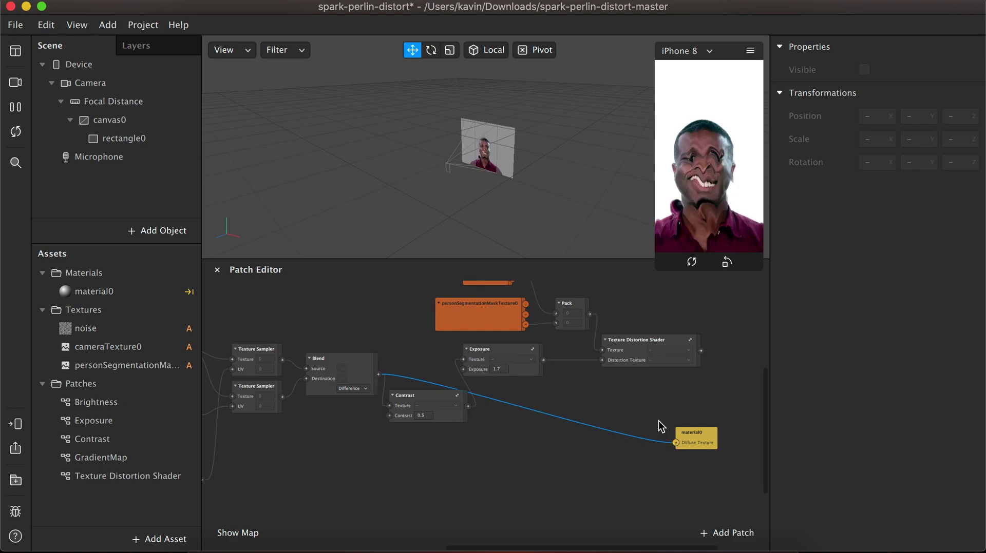
pyautogui.click(352, 550)
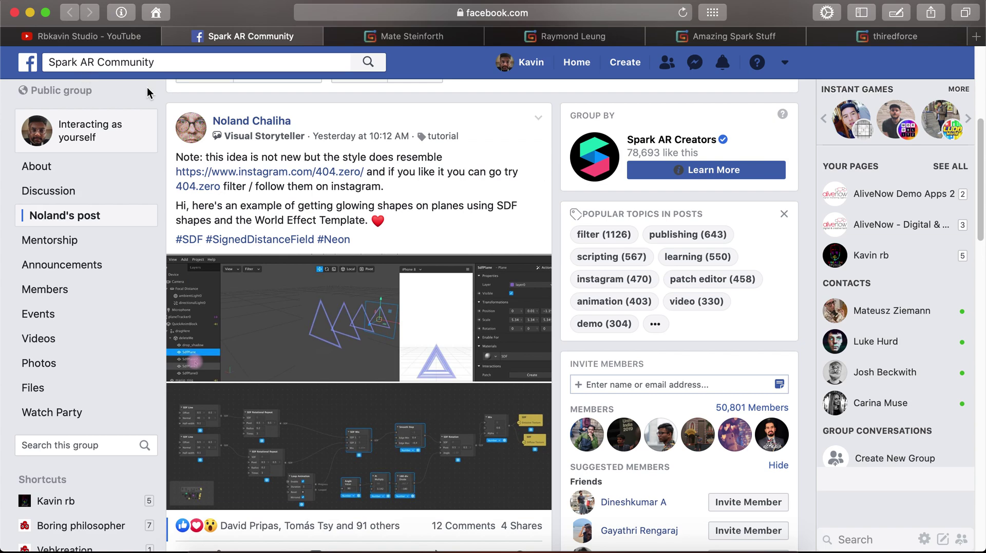
# - Browse the Shader Patches for SparkAR Gumroad store's products, then move to the next creator's store
pyautogui.click(139, 62)
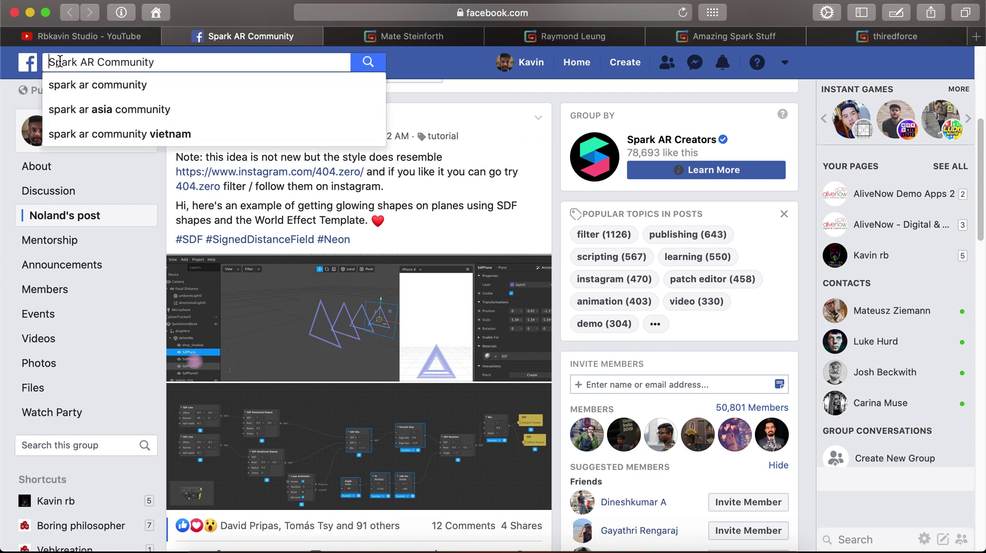
pyautogui.click(402, 36)
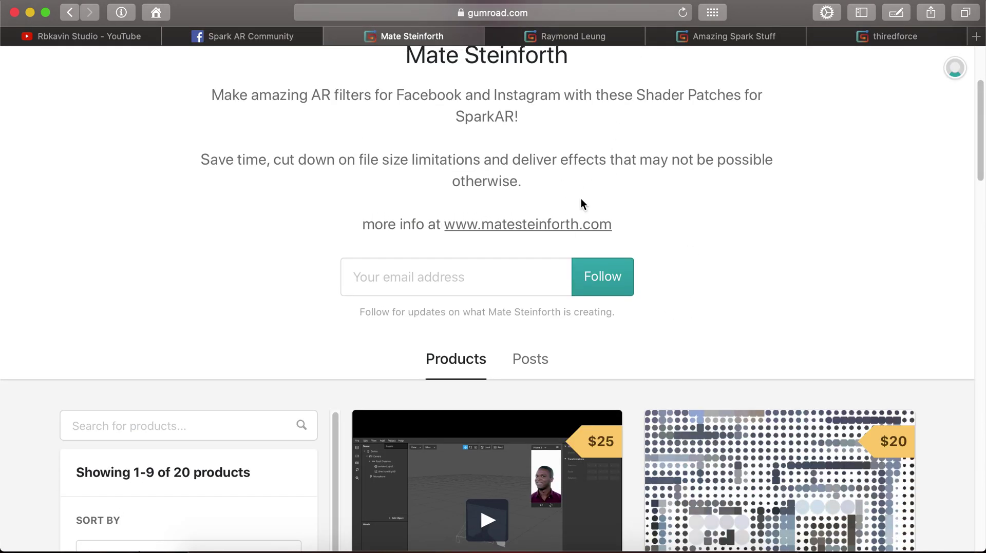
pyautogui.scroll(-5, 956, 240)
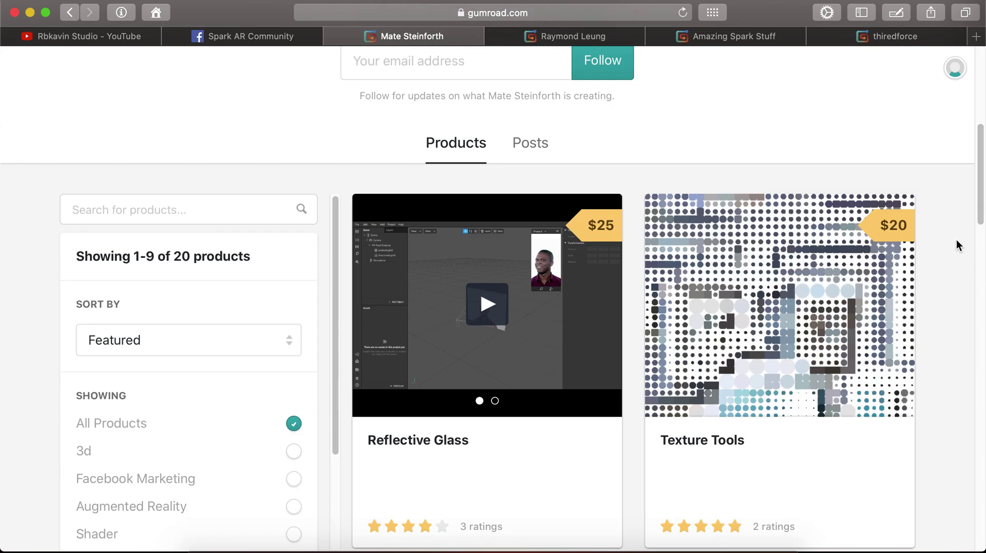
pyautogui.scroll(-5, 955, 239)
pyautogui.scroll(6, 952, 237)
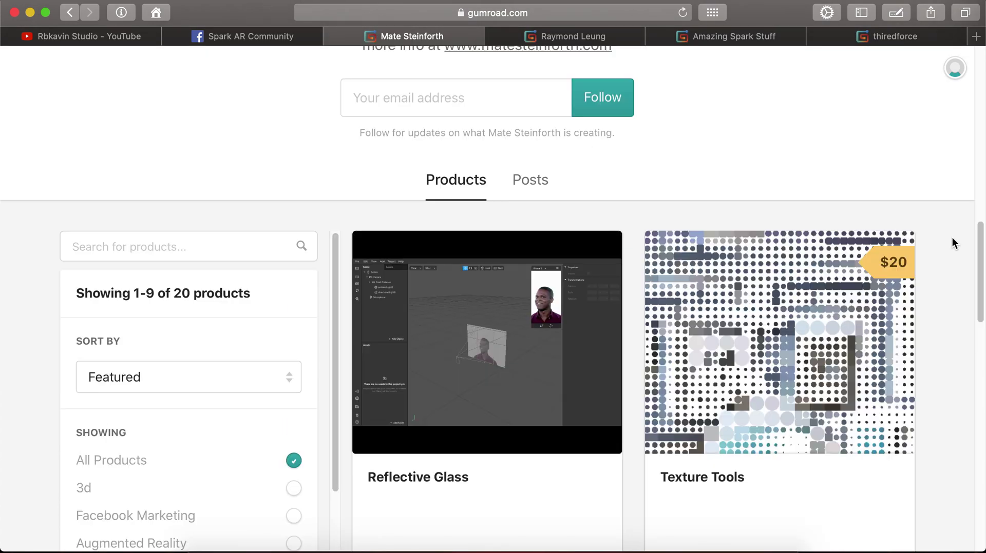
pyautogui.scroll(7, 953, 242)
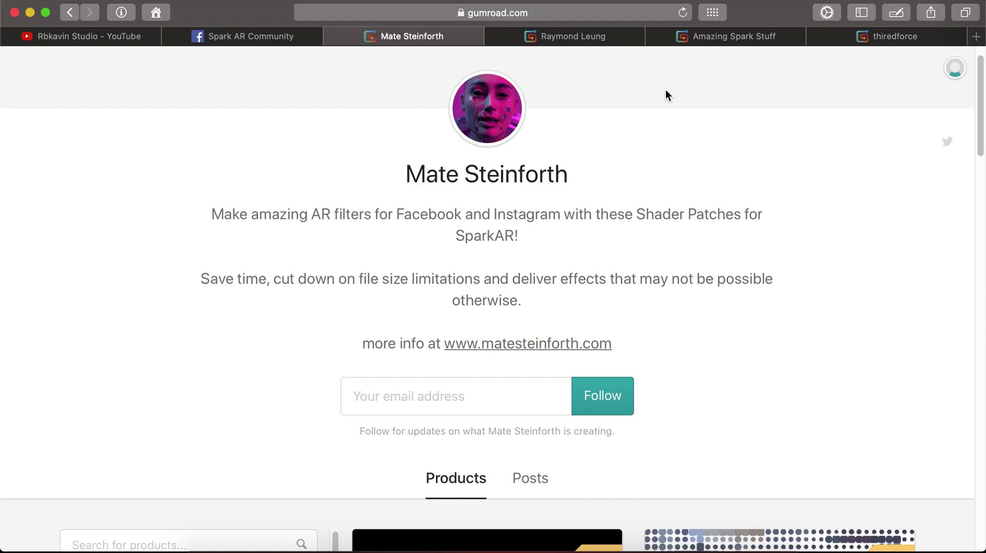
pyautogui.click(562, 34)
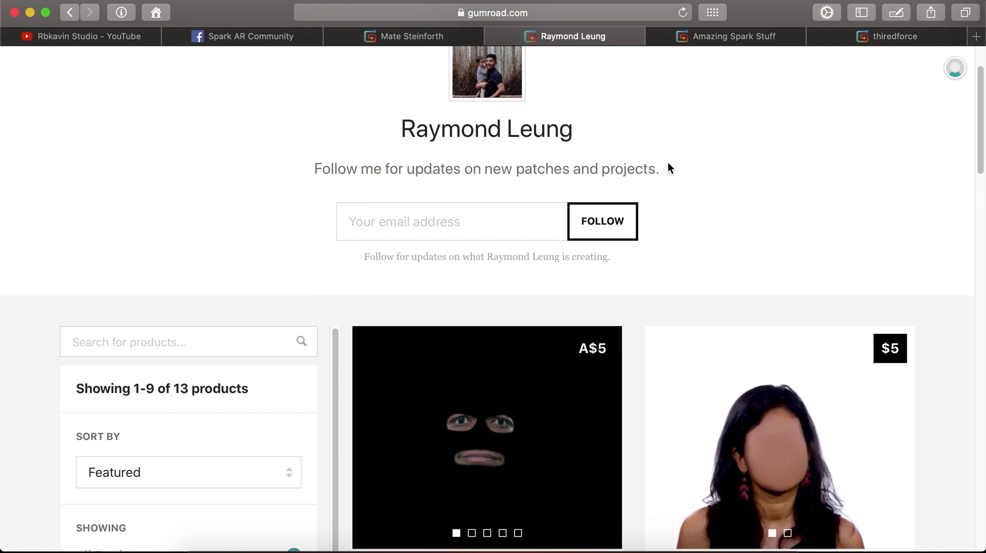
# - Scroll through the next creator's Gumroad product grid and back to the top
pyautogui.scroll(-5, 668, 162)
pyautogui.scroll(-5, 753, 163)
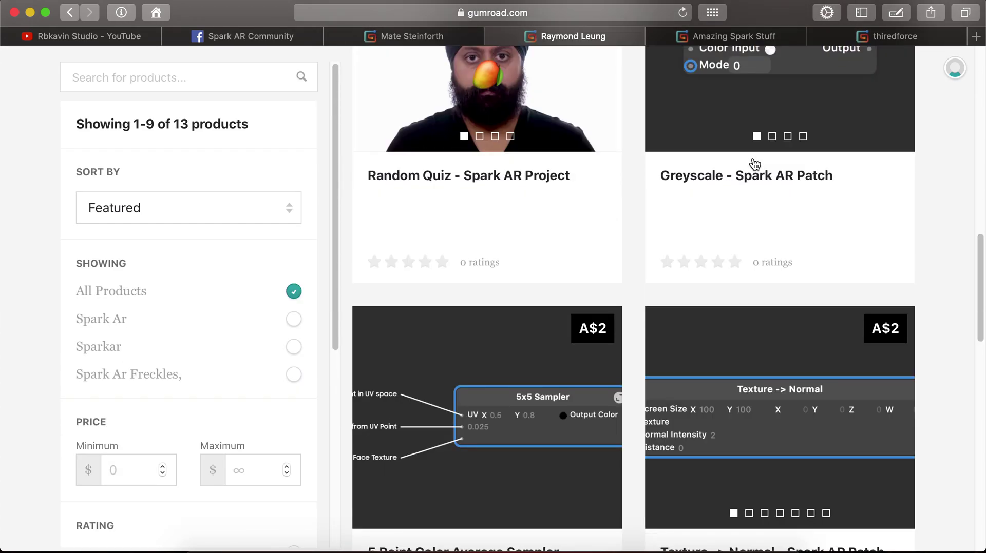
pyautogui.scroll(-15, 754, 163)
pyautogui.scroll(4, 753, 160)
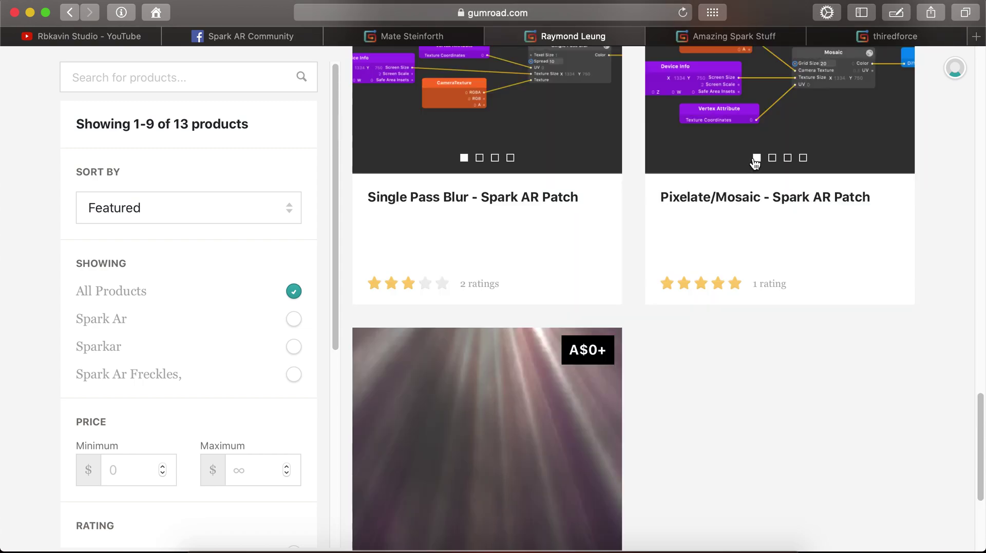
pyautogui.scroll(4, 762, 208)
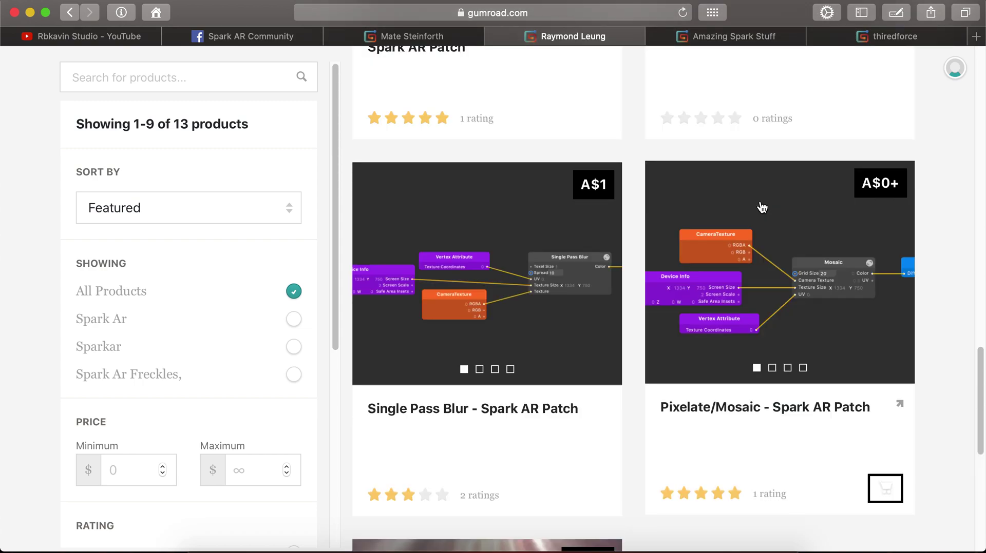
pyautogui.scroll(6, 762, 208)
# - Open the Amazing Spark Stuff store and scroll through its products
pyautogui.click(726, 38)
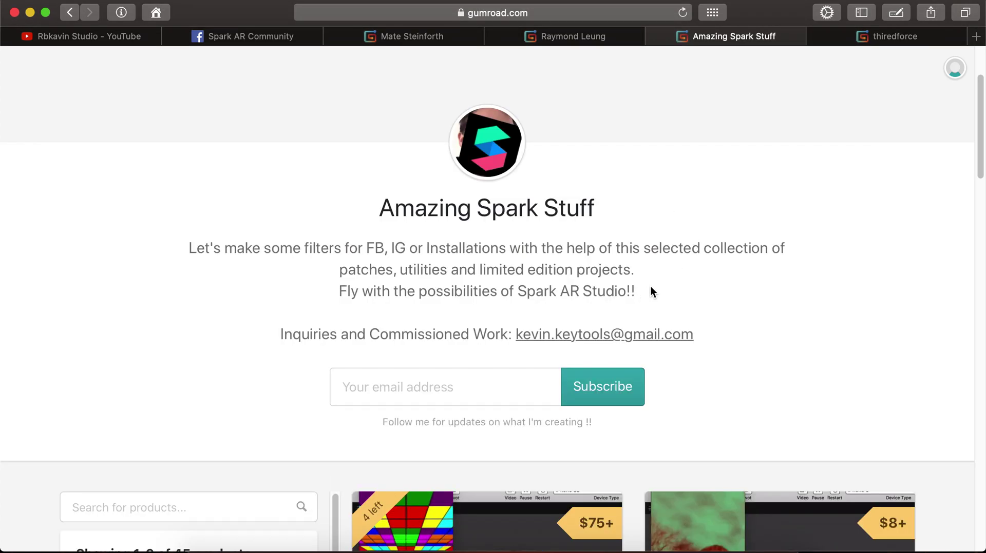
pyautogui.scroll(-1, 651, 287)
pyautogui.scroll(-6, 756, 211)
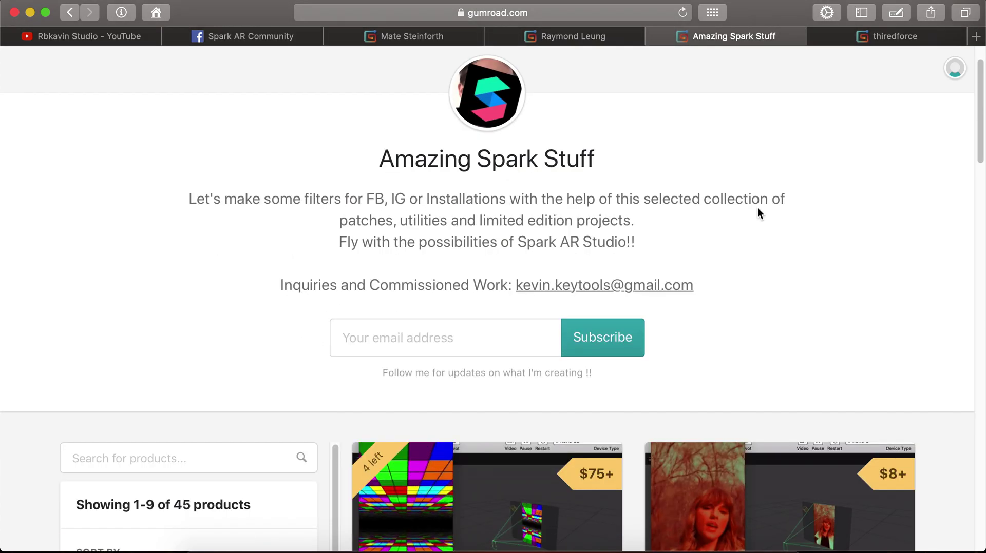
pyautogui.scroll(-5, 858, 209)
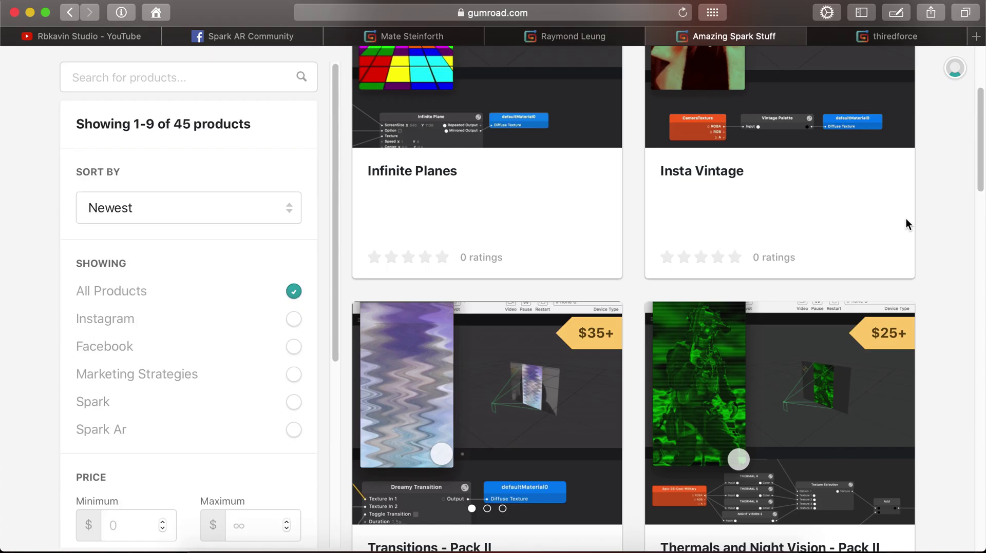
pyautogui.scroll(-7, 975, 207)
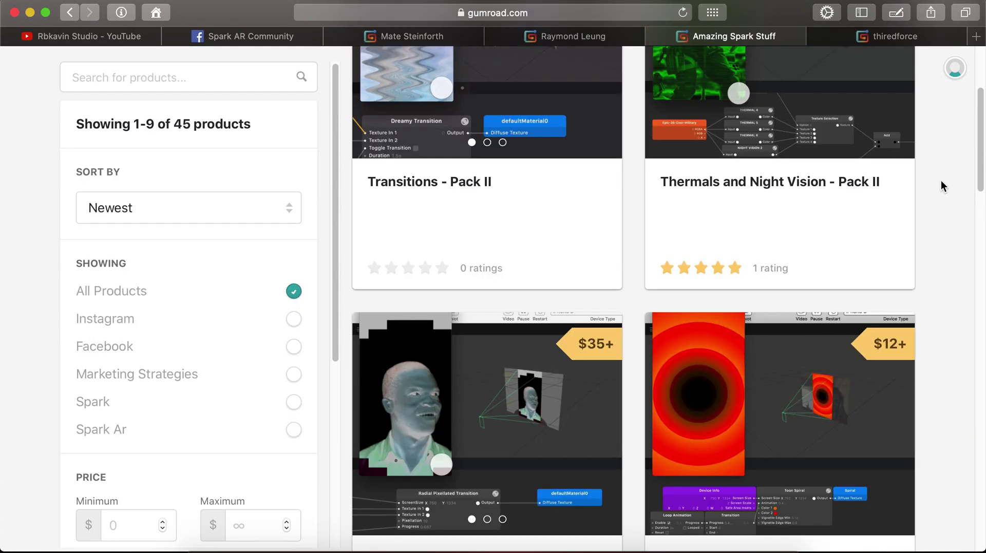
pyautogui.scroll(-8, 941, 187)
pyautogui.scroll(8, 941, 180)
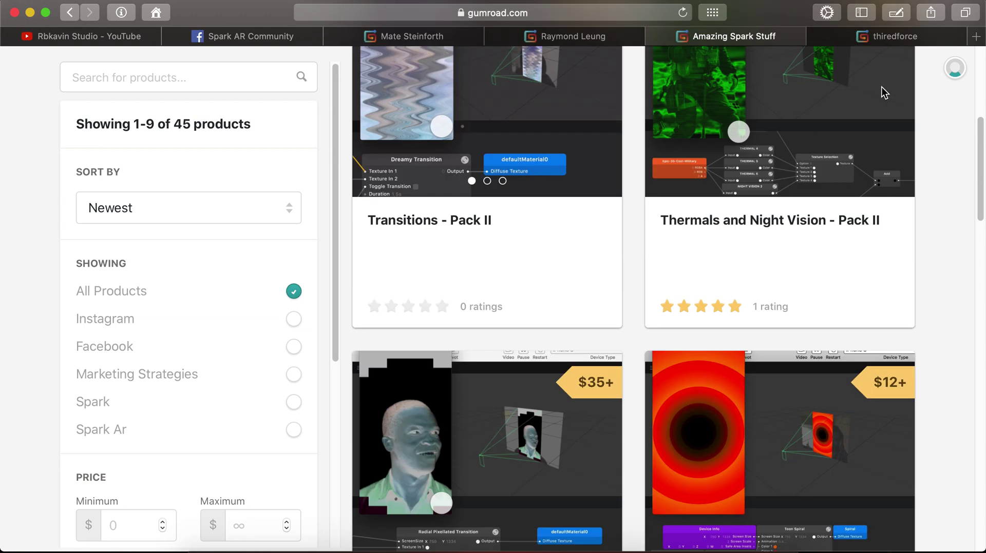
# - Open the last creator's store with 10 filter products and scroll its grid
pyautogui.click(848, 34)
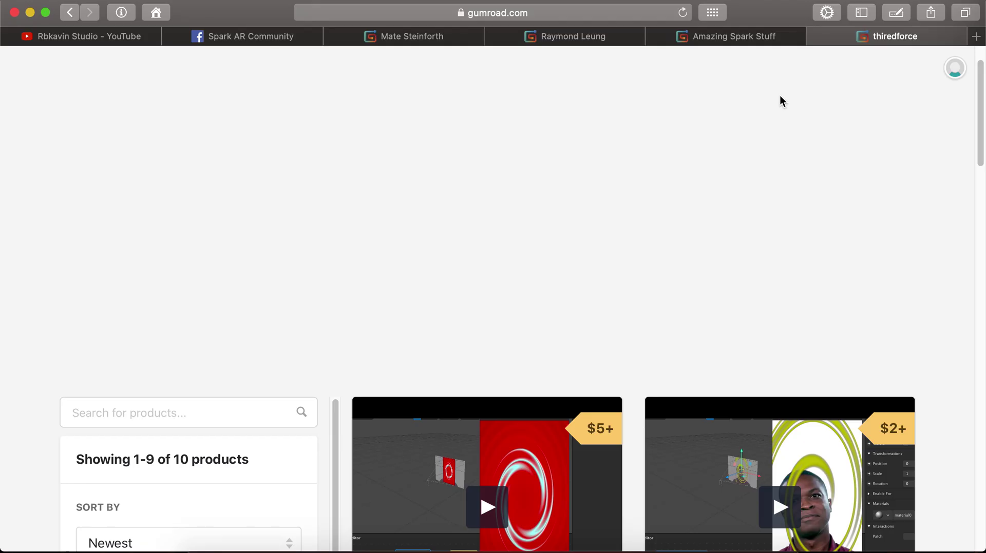
pyautogui.scroll(-1, 910, 229)
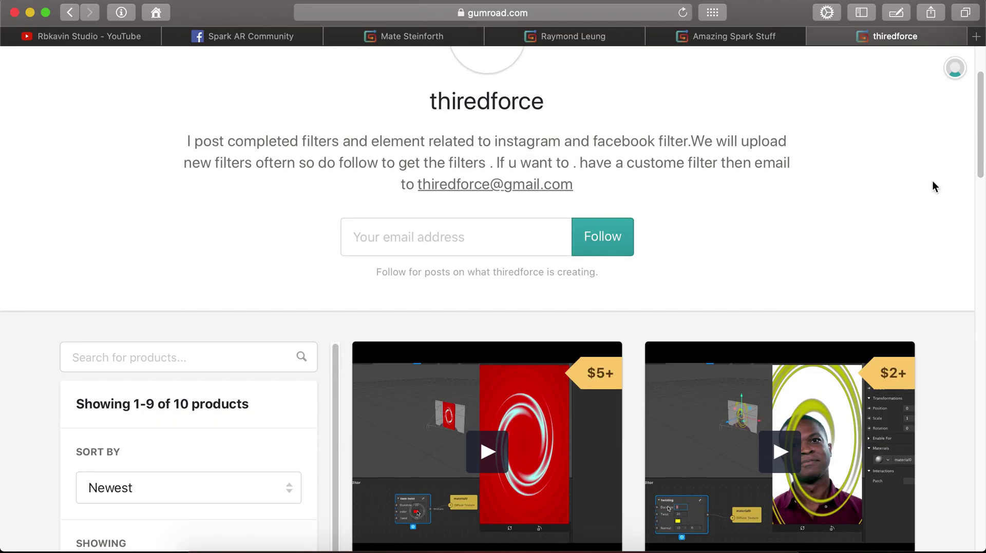
pyautogui.scroll(-3, 932, 181)
pyautogui.scroll(-3, 932, 180)
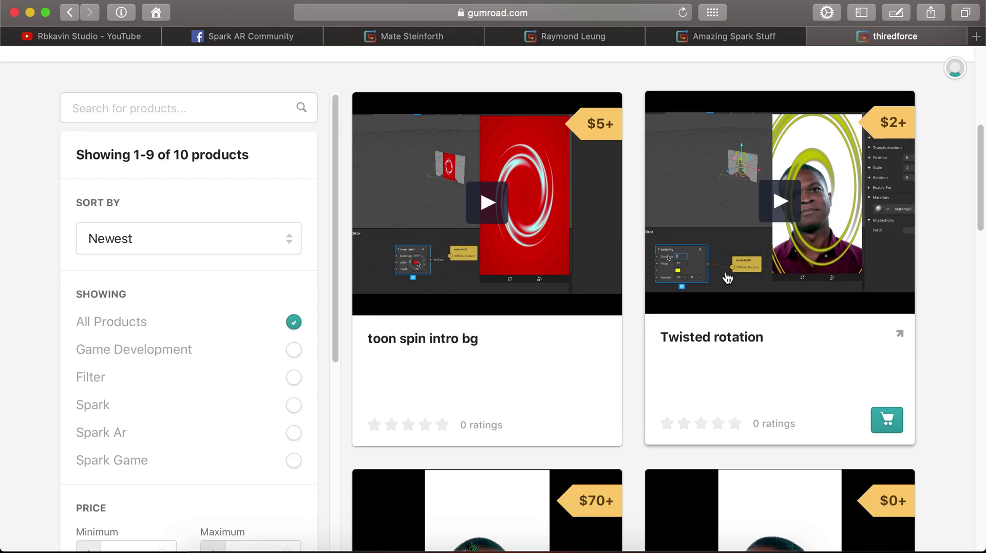